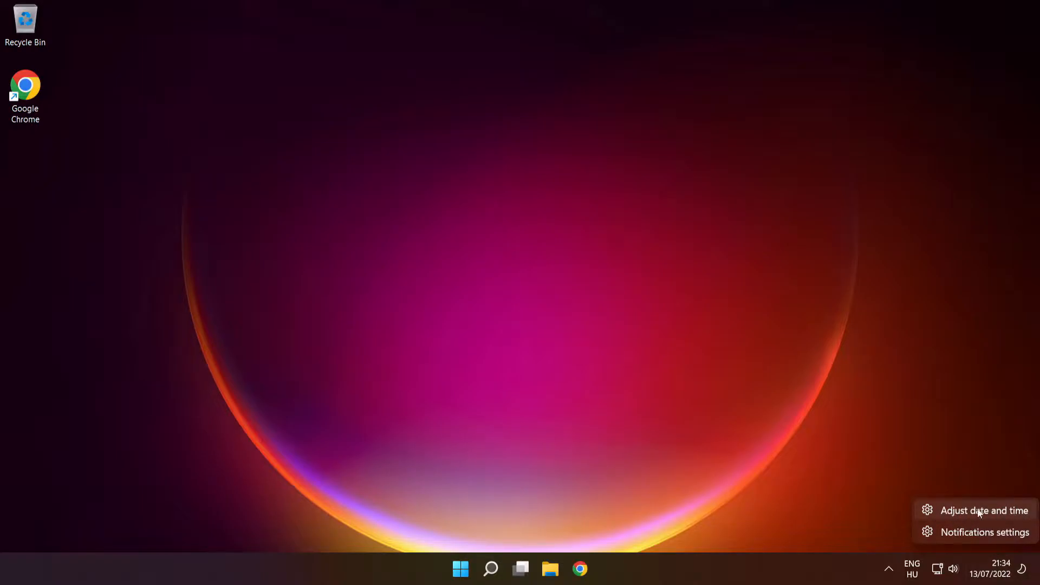
In the date and time settings, switch automatic time setting off and back on, and synchronise the clock with the time server
{"action": "left_click", "coordinate": [995, 511]}
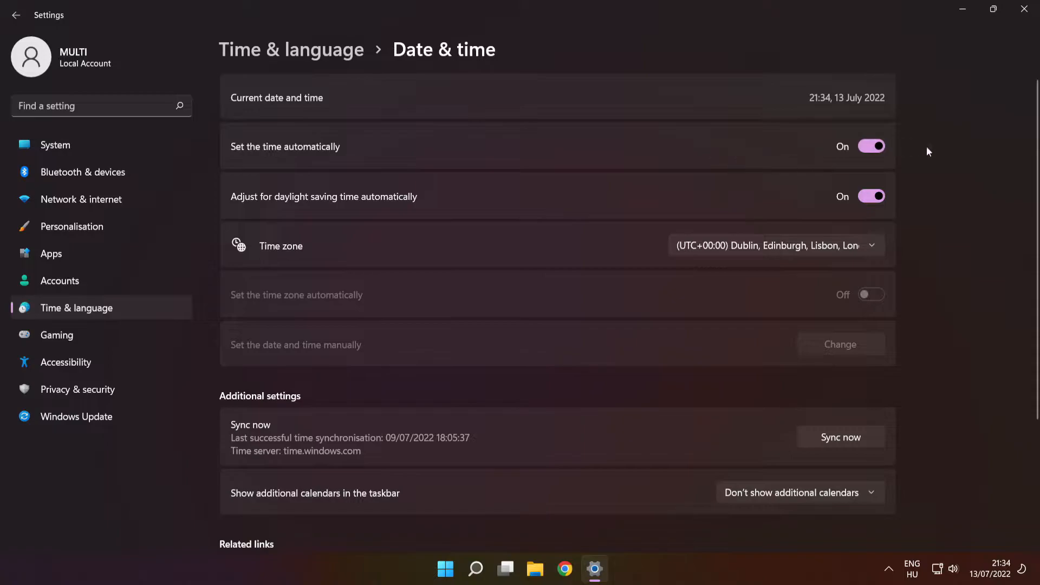
{"action": "left_click", "coordinate": [871, 147]}
{"action": "left_click", "coordinate": [870, 152]}
{"action": "left_click_drag", "start_coordinate": [1035, 187], "coordinate": [1035, 266]}
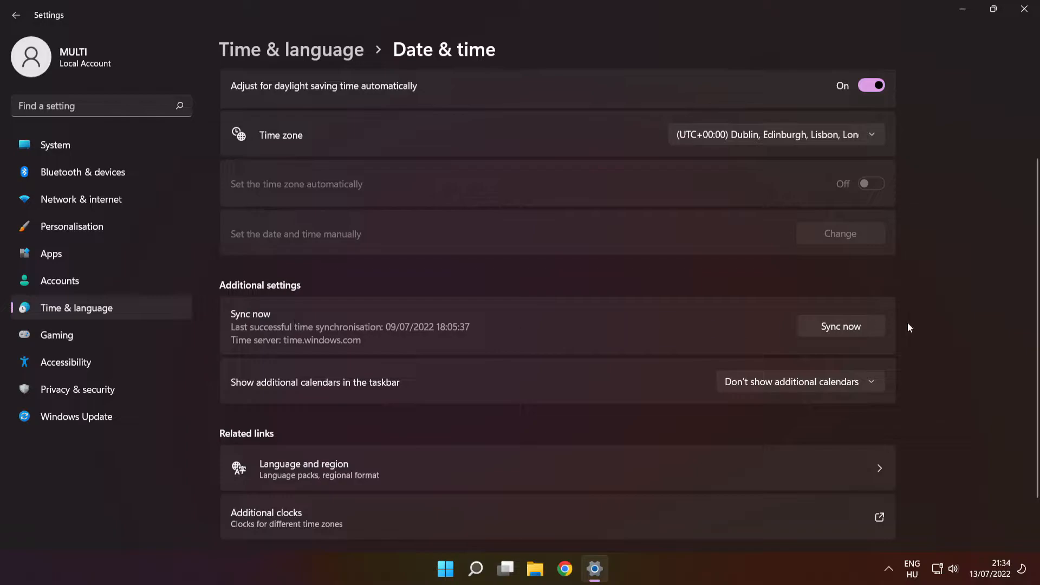
{"action": "left_click", "coordinate": [848, 328]}
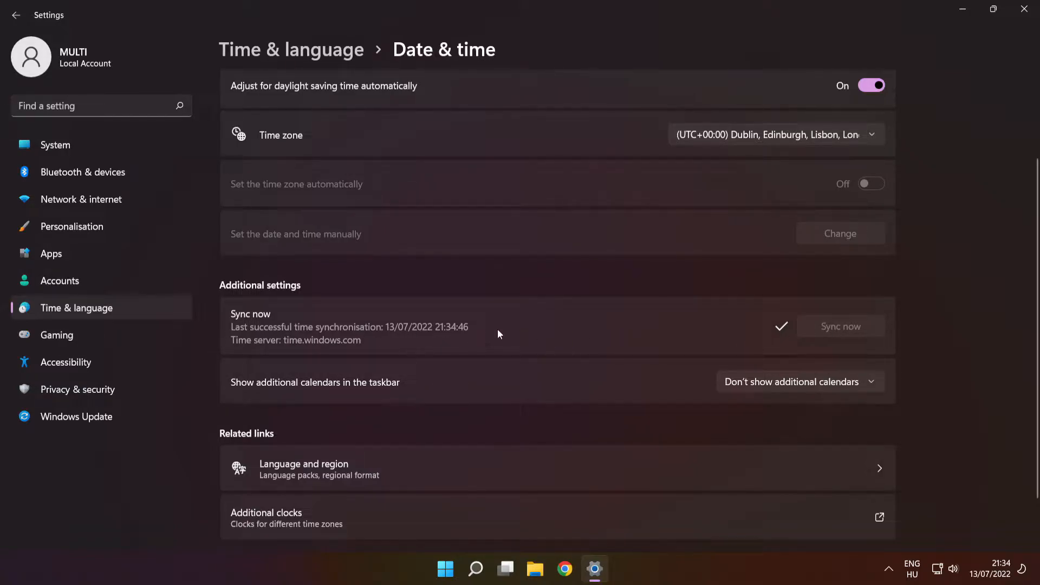
Open the related Language and region settings to check the country or region, and close Settings
{"action": "scroll", "coordinate": [552, 339], "scroll_direction": "down", "scroll_amount": 2}
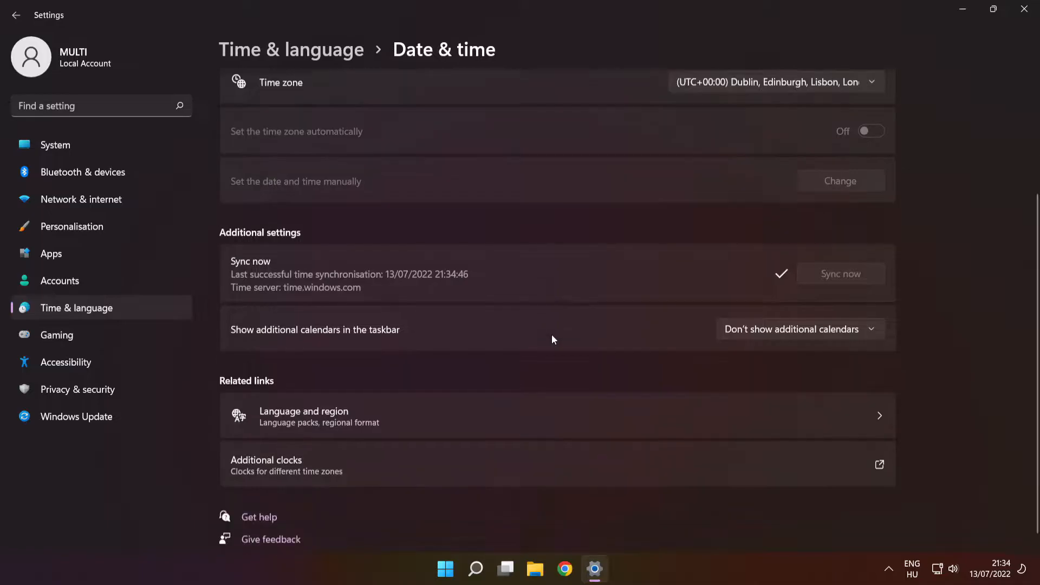
{"action": "left_click", "coordinate": [438, 409]}
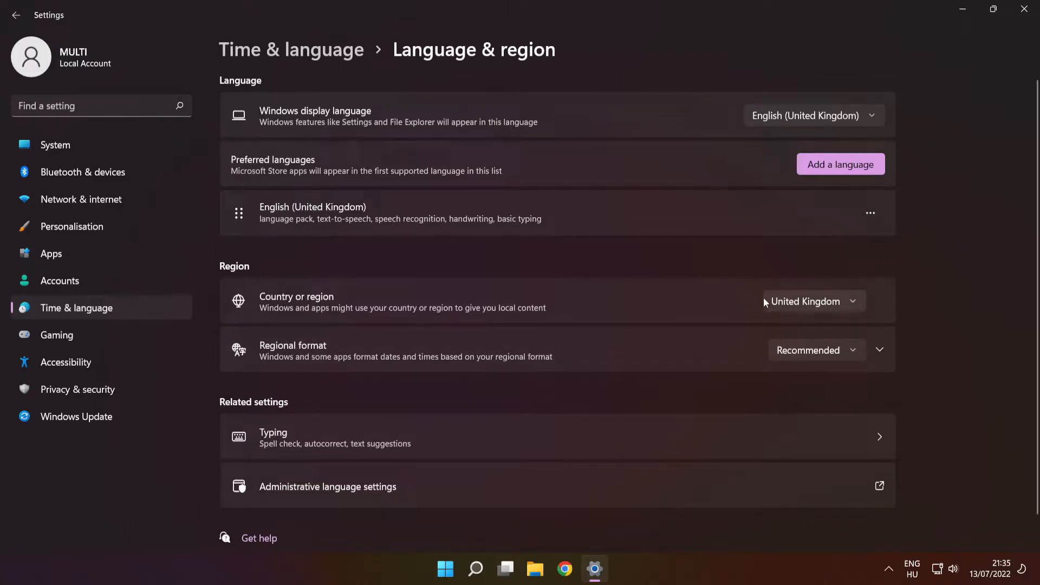
{"action": "left_click", "coordinate": [1025, 12]}
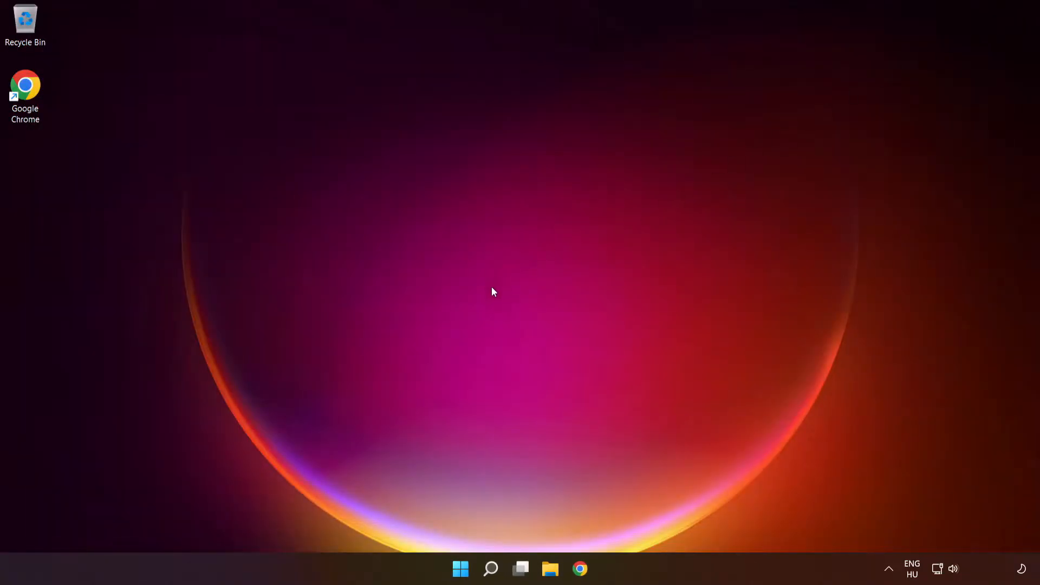
Search Windows for "updates", open the Check for updates settings and start an update check
{"action": "left_click", "coordinate": [491, 575]}
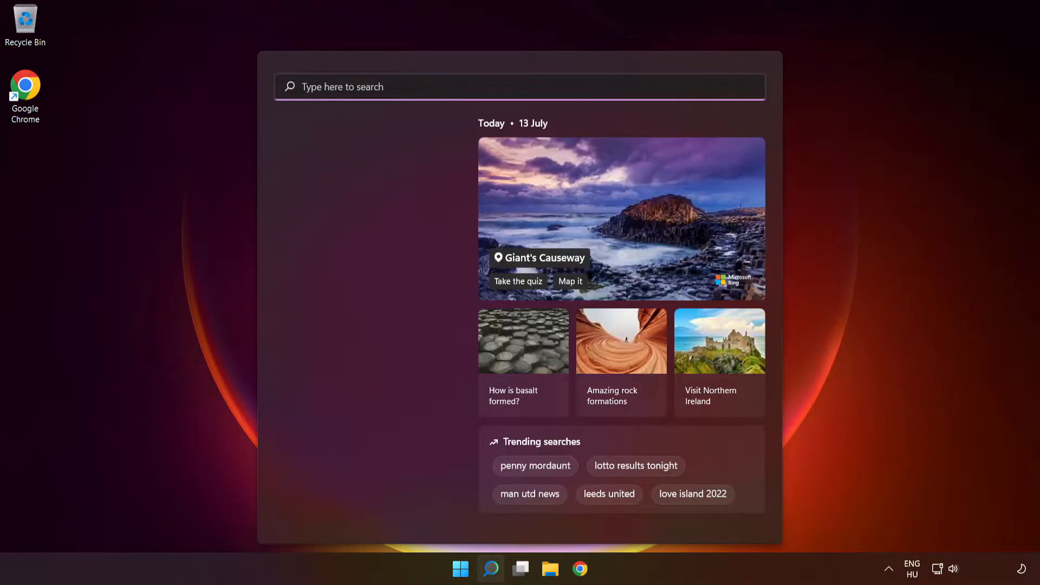
{"action": "type", "text": "upda"}
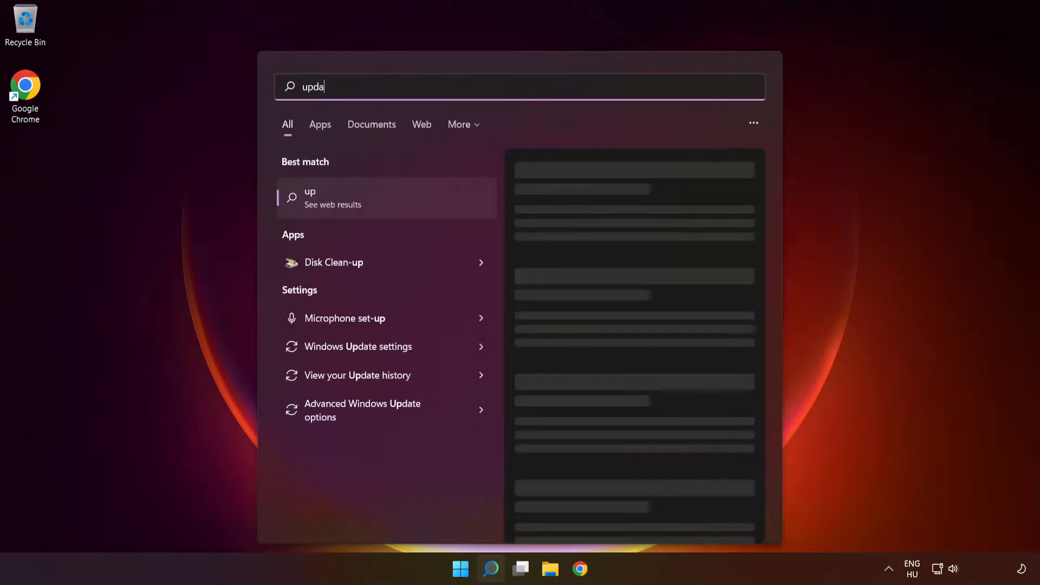
{"action": "type", "text": "tes"}
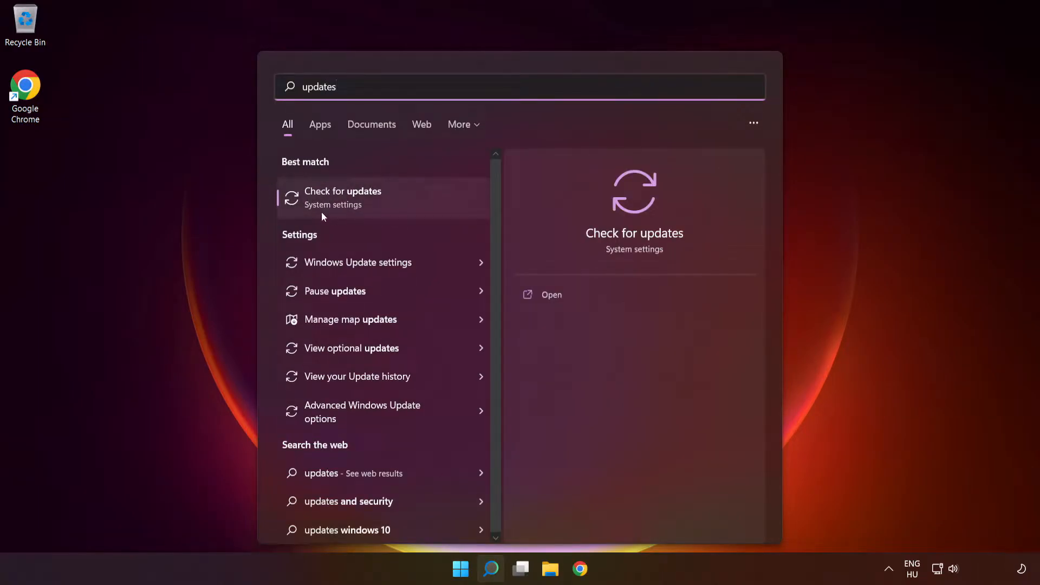
{"action": "left_click", "coordinate": [388, 208]}
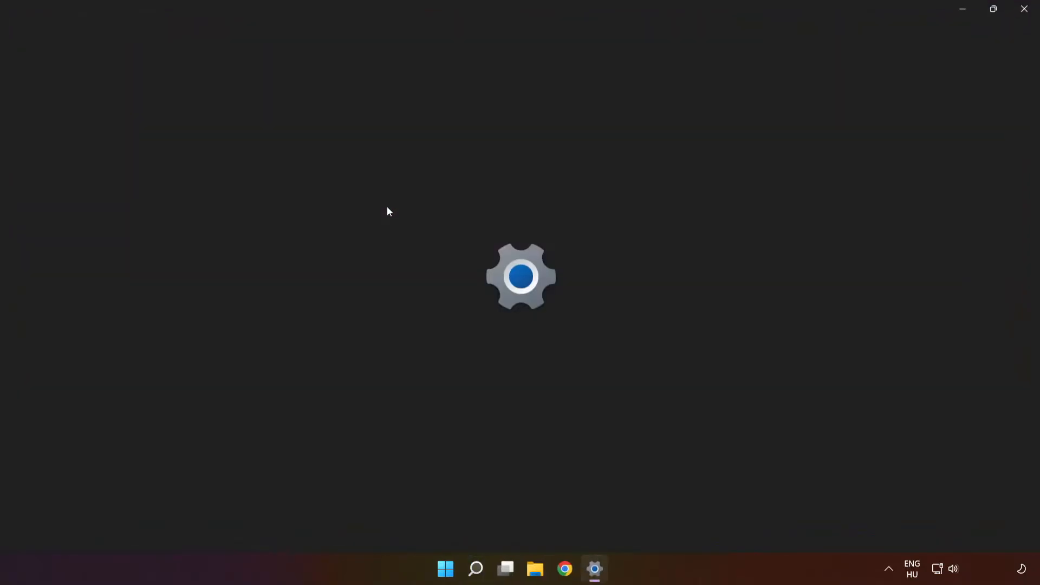
{"action": "left_click", "coordinate": [854, 116]}
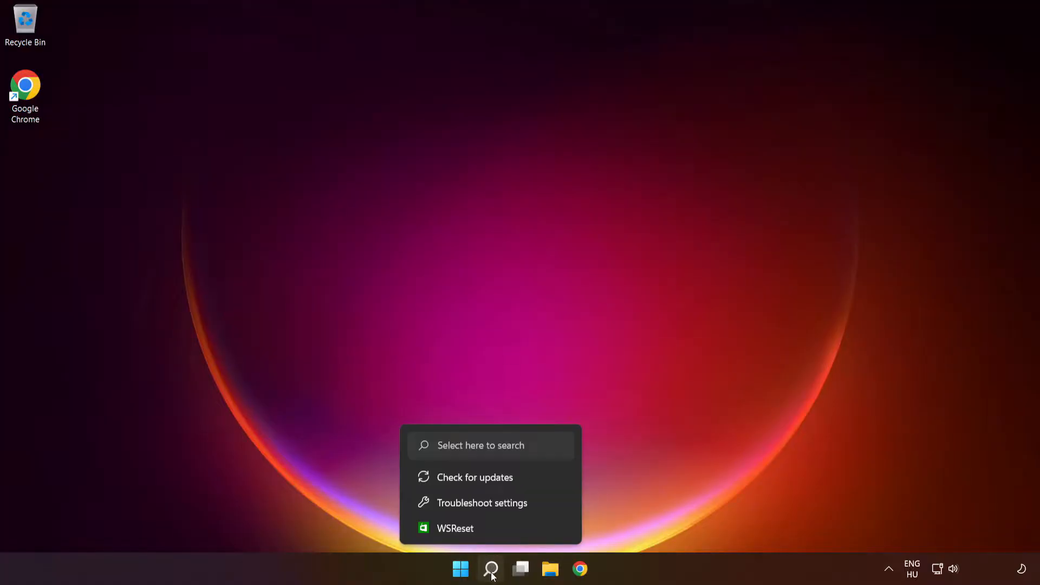
Search Windows for "troubleshoot settings" and open the list of other trouble-shooters
{"action": "left_click", "coordinate": [492, 570]}
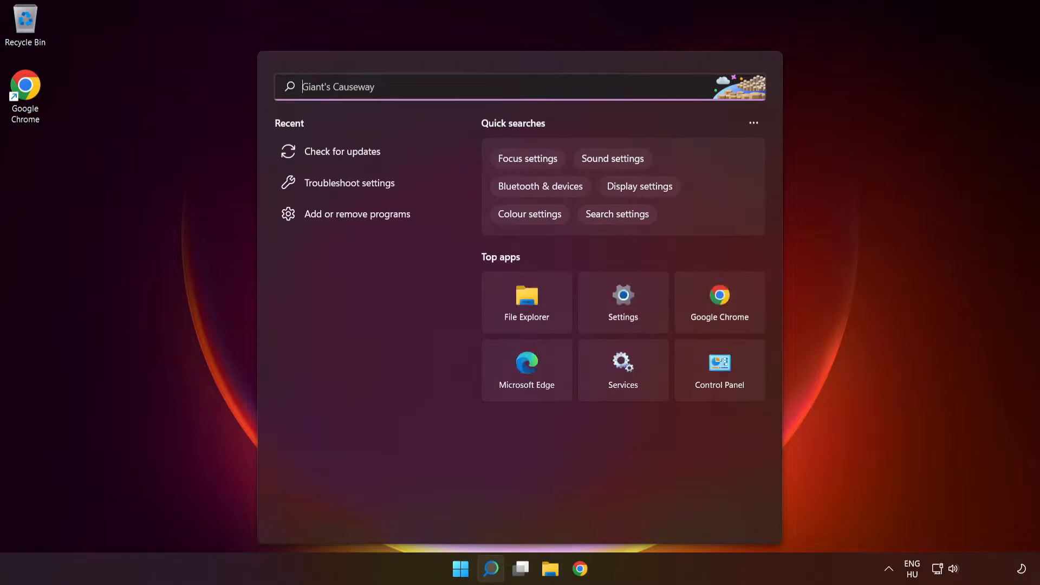
{"action": "type", "text": "trou"}
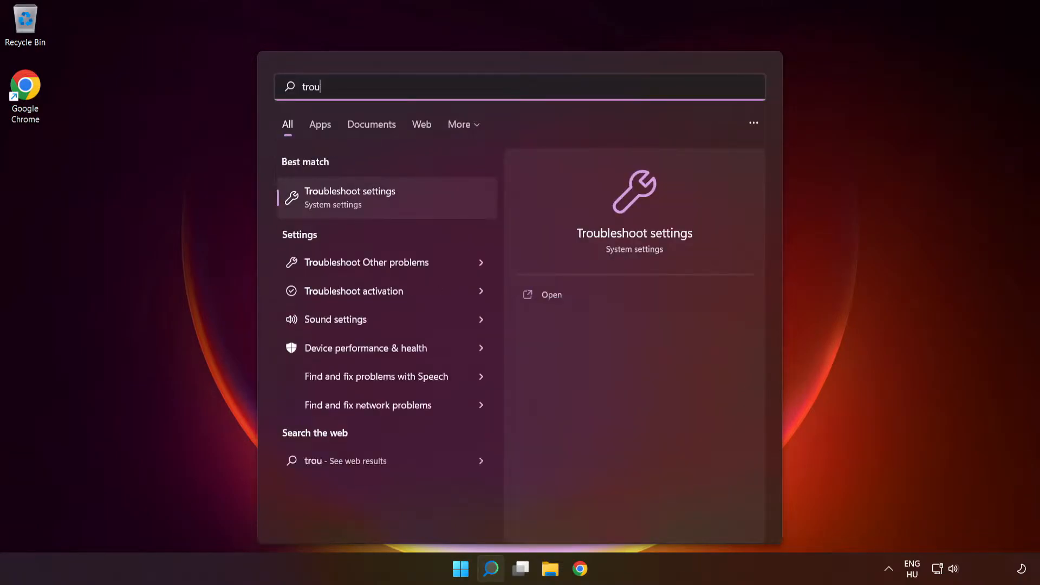
{"action": "type", "text": "bleshoot s"}
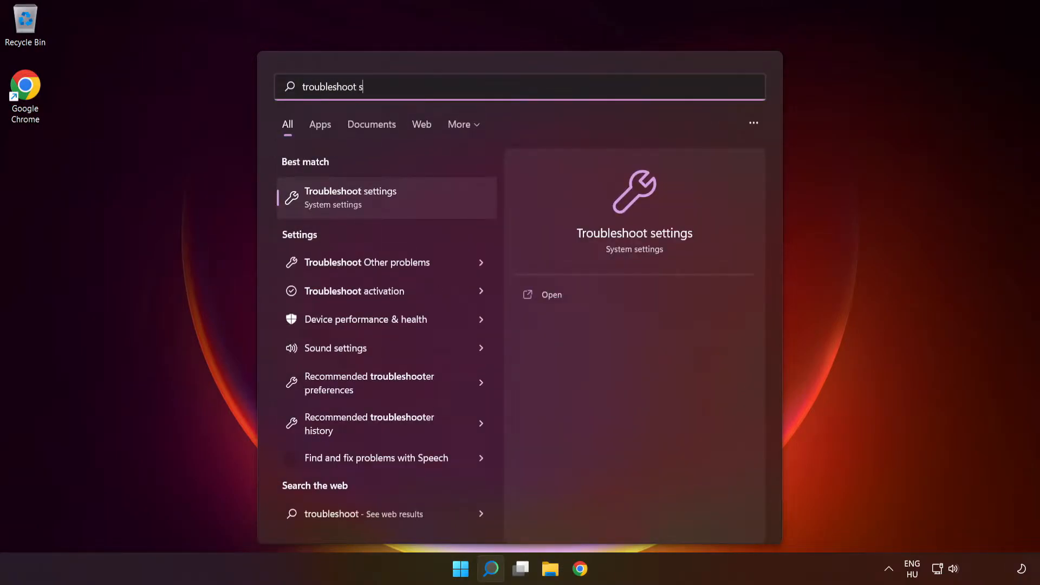
{"action": "type", "text": "ettings"}
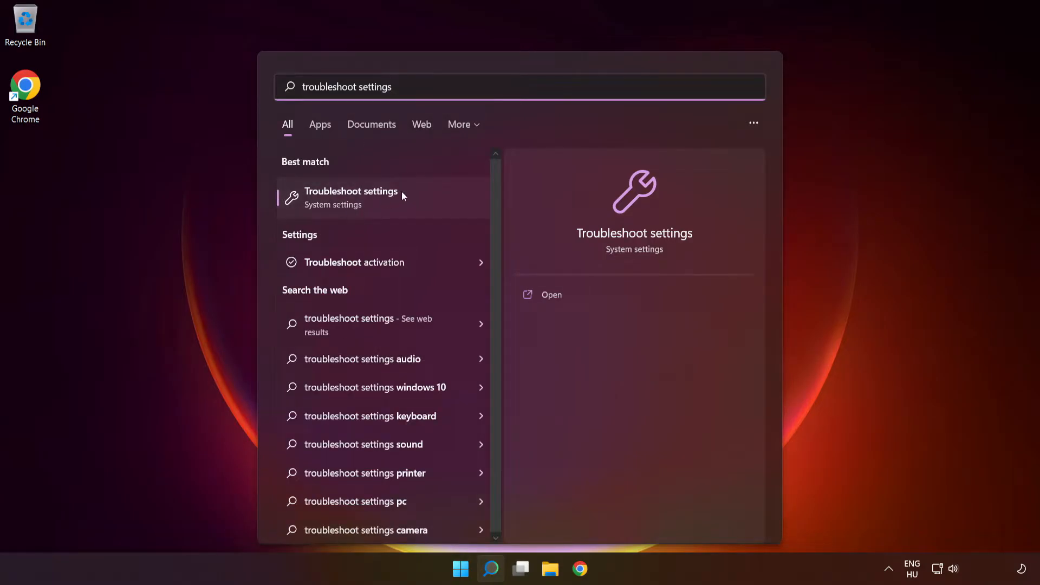
{"action": "left_click", "coordinate": [372, 206]}
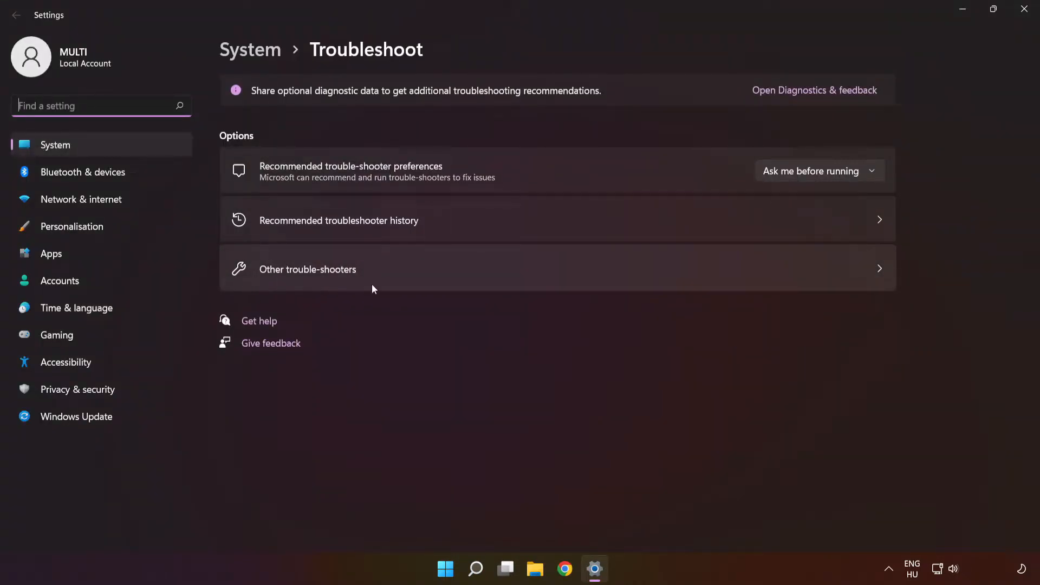
{"action": "left_click", "coordinate": [523, 280]}
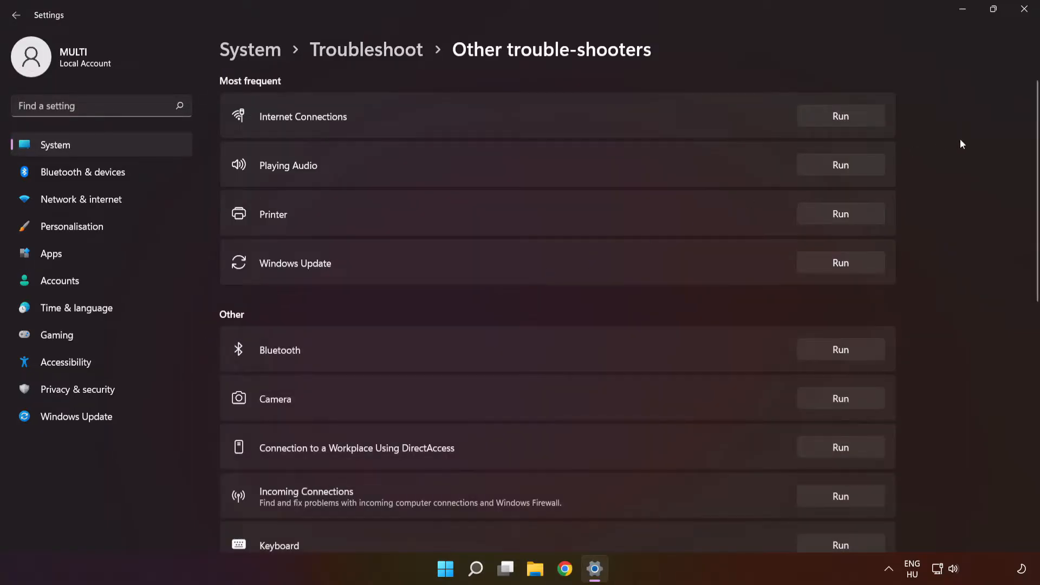
Run the Windows Store Apps trouble-shooter and close Settings
{"action": "left_click_drag", "start_coordinate": [1036, 139], "coordinate": [1026, 383]}
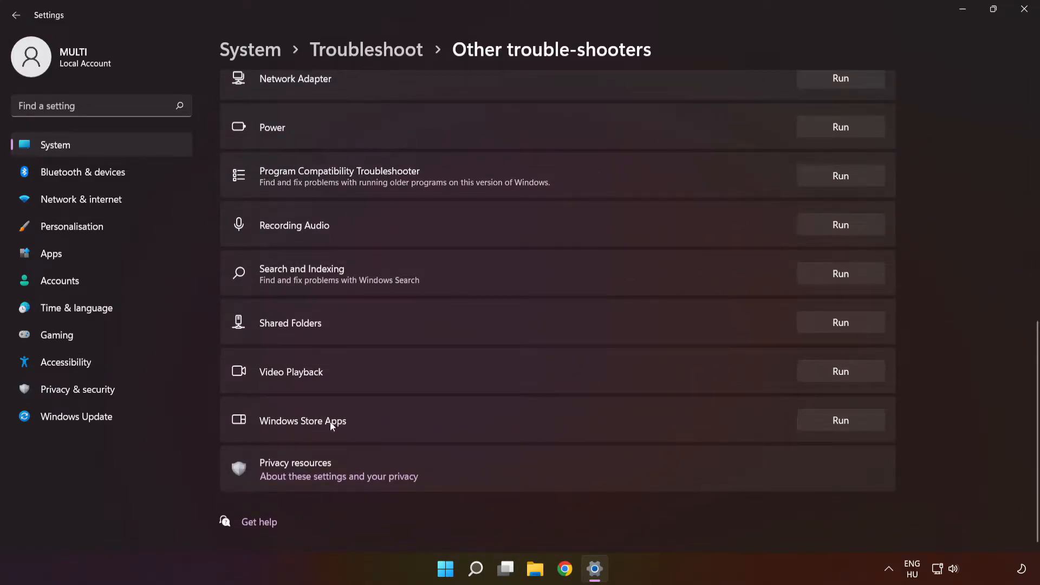
{"action": "left_click", "coordinate": [833, 421]}
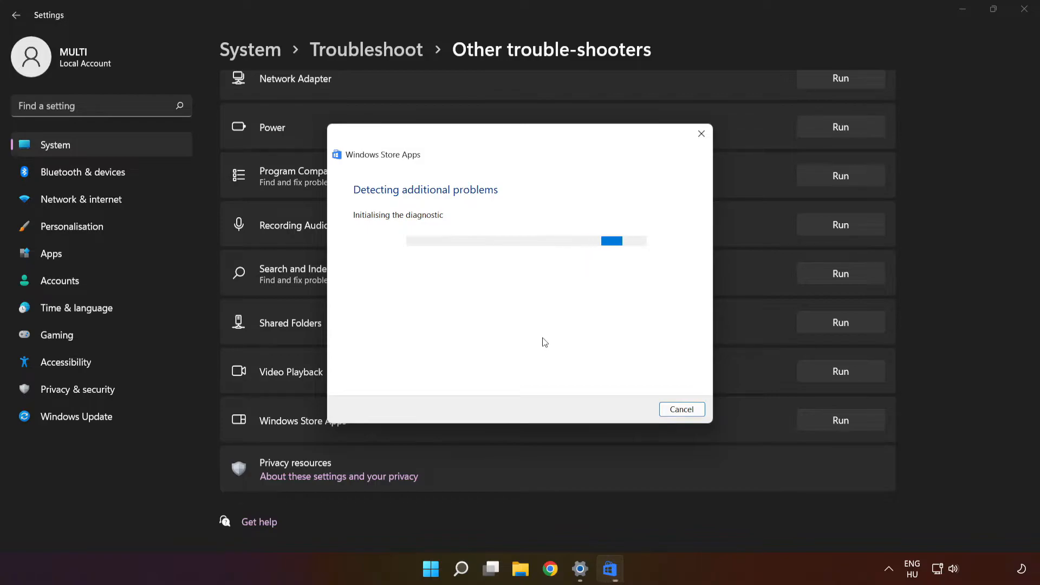
{"action": "left_click", "coordinate": [1024, 14]}
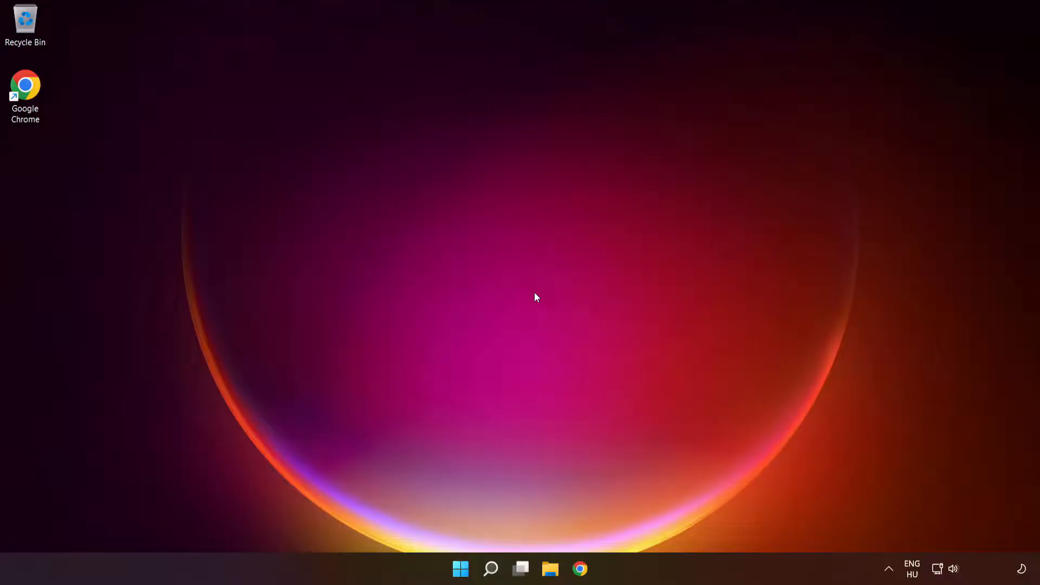
Search Windows for "programs" and open Add or remove programs
{"action": "left_click", "coordinate": [493, 573]}
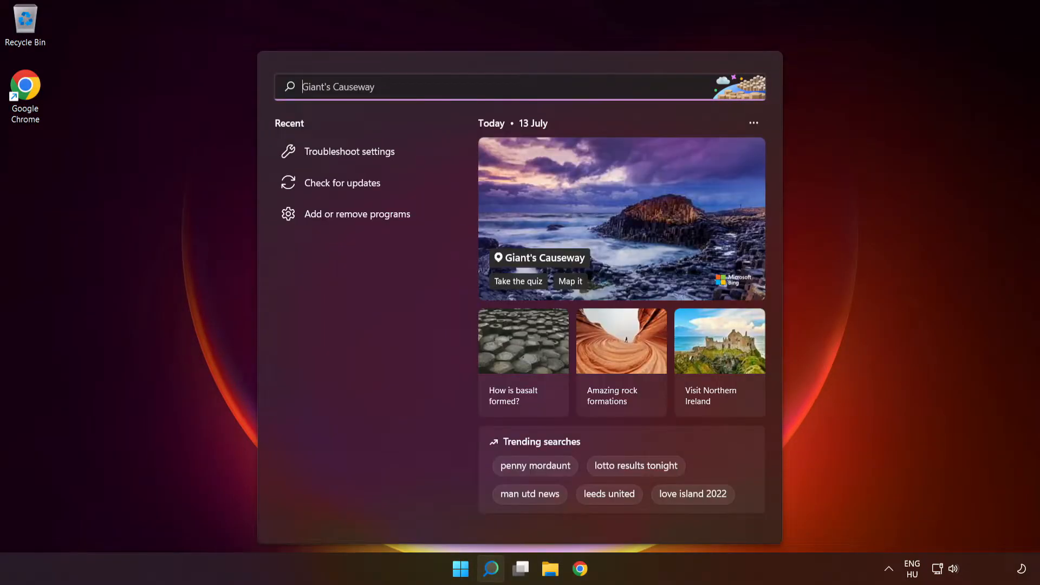
{"action": "type", "text": "pr"}
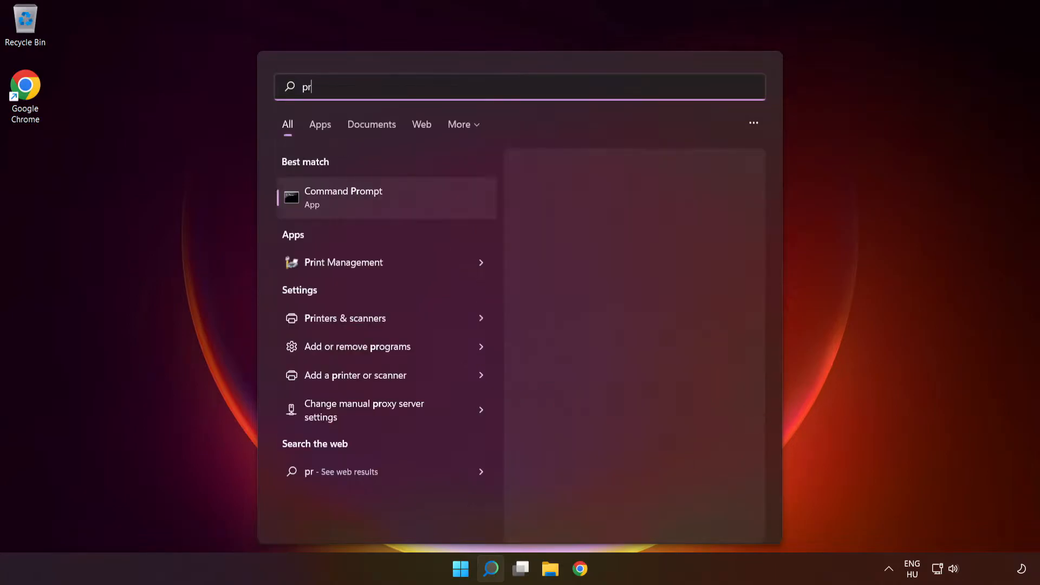
{"action": "type", "text": "ograms"}
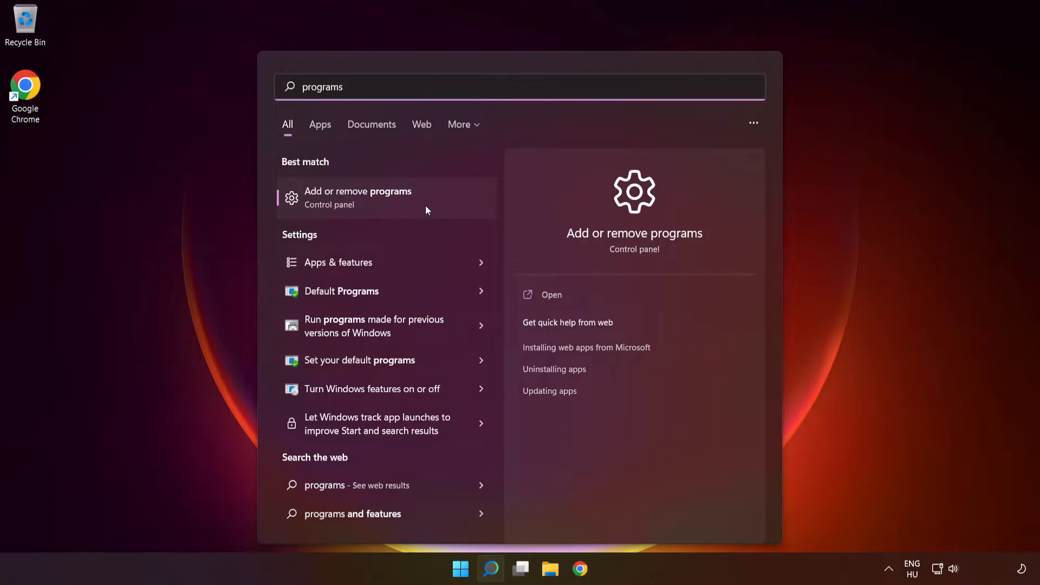
{"action": "left_click", "coordinate": [399, 212]}
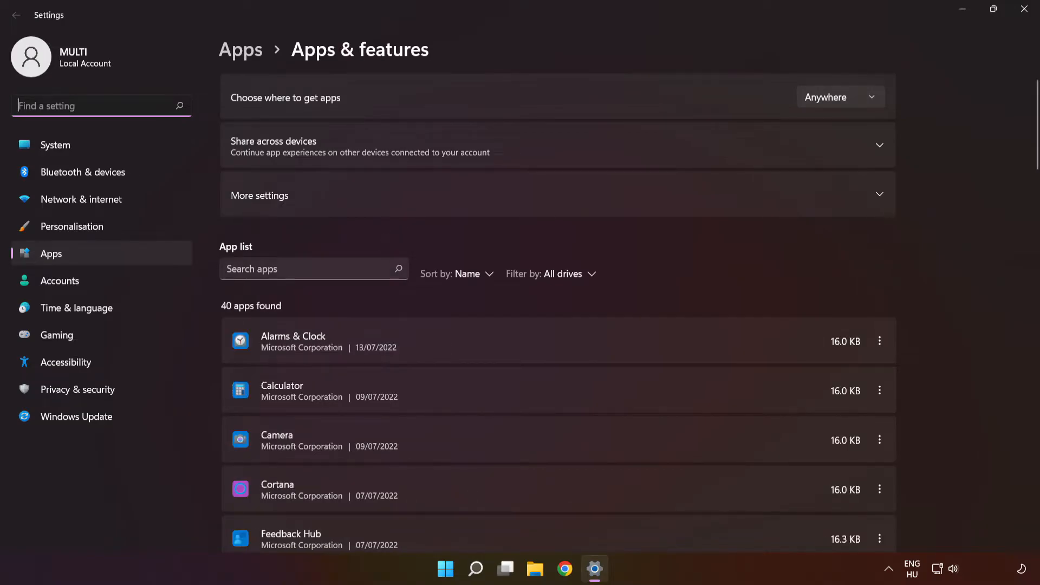
Find "Microsoft store" in the app list and open the advanced options of Microsoft Store
{"action": "left_click", "coordinate": [314, 269]}
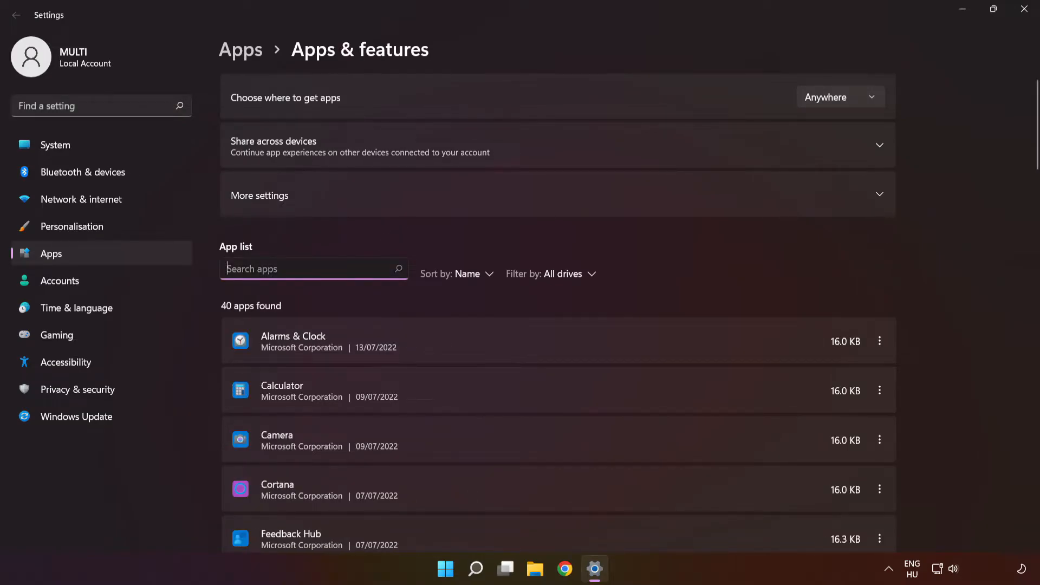
{"action": "type", "text": "micro"}
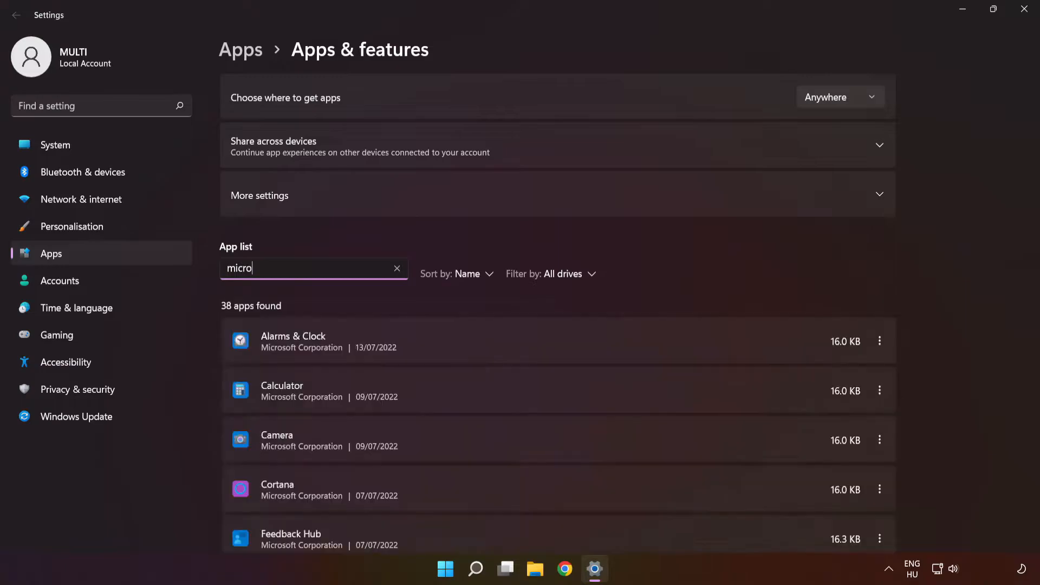
{"action": "type", "text": "soft s"}
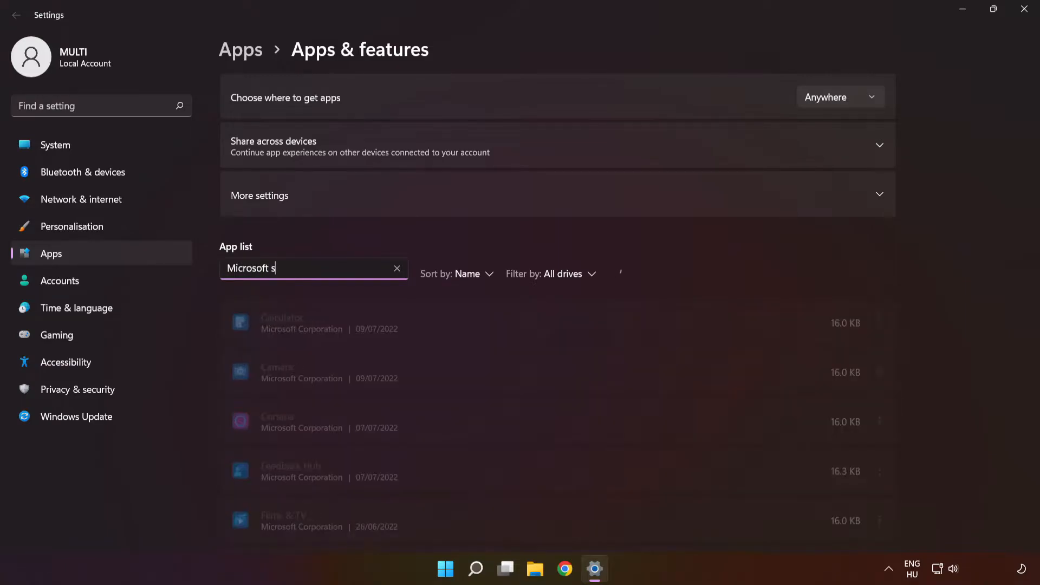
{"action": "type", "text": "tore"}
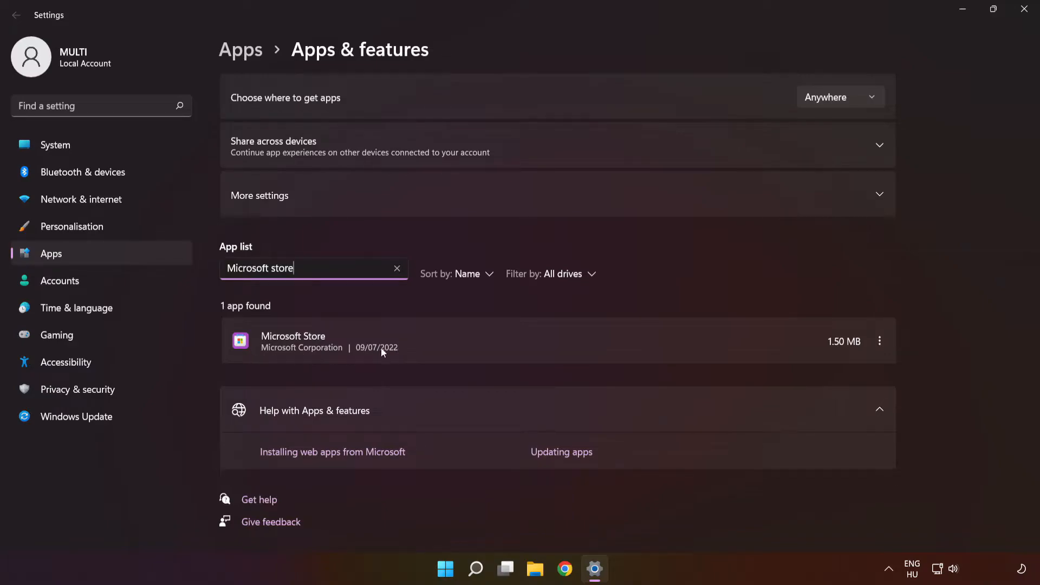
{"action": "left_click", "coordinate": [880, 340]}
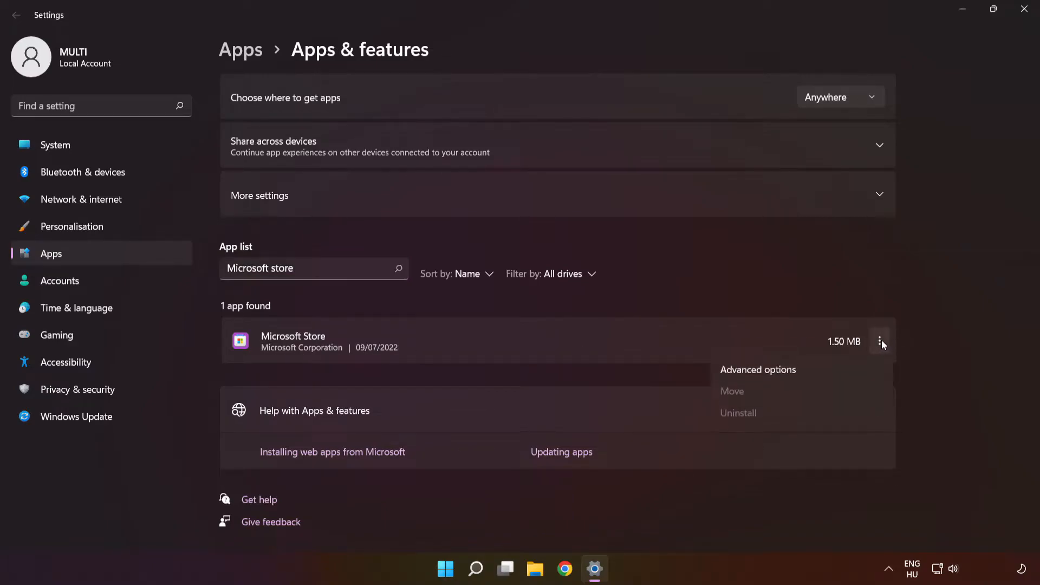
{"action": "left_click", "coordinate": [833, 374]}
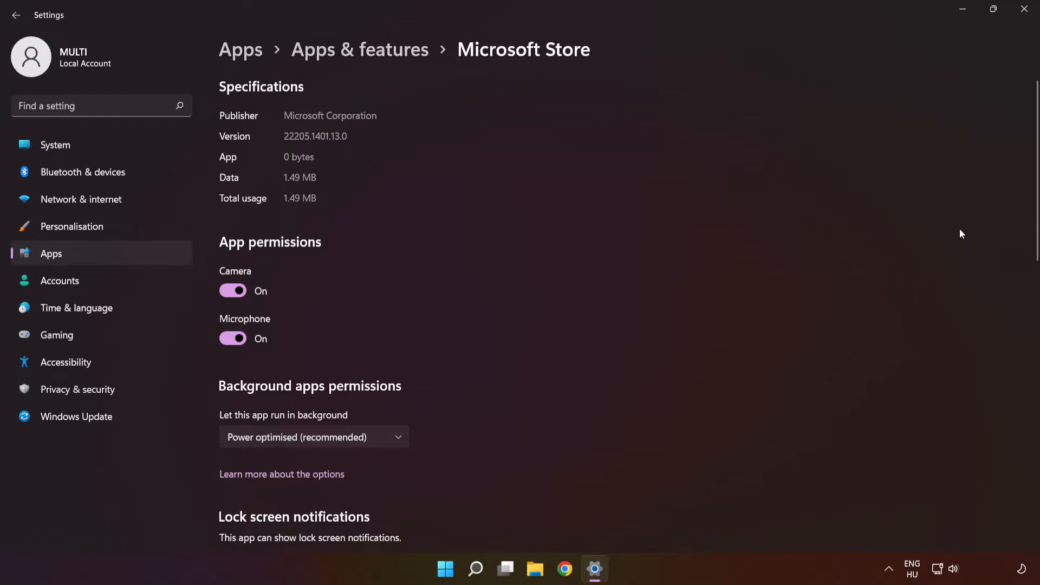
Repair the Microsoft Store app and reset it, confirming the deletion of its data
{"action": "left_click_drag", "start_coordinate": [1036, 189], "coordinate": [1032, 393]}
{"action": "left_click", "coordinate": [254, 329]}
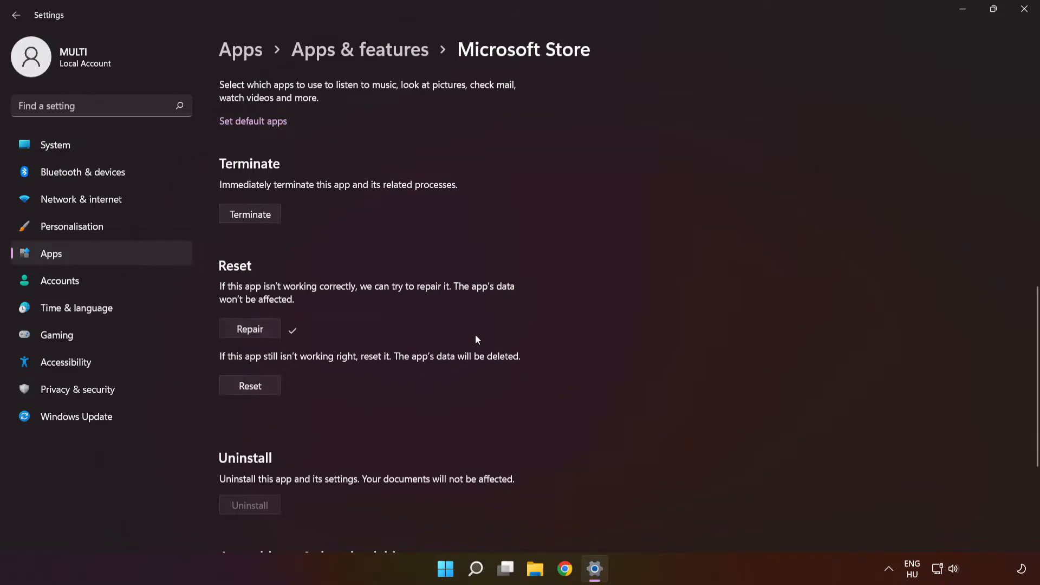
{"action": "left_click", "coordinate": [253, 388]}
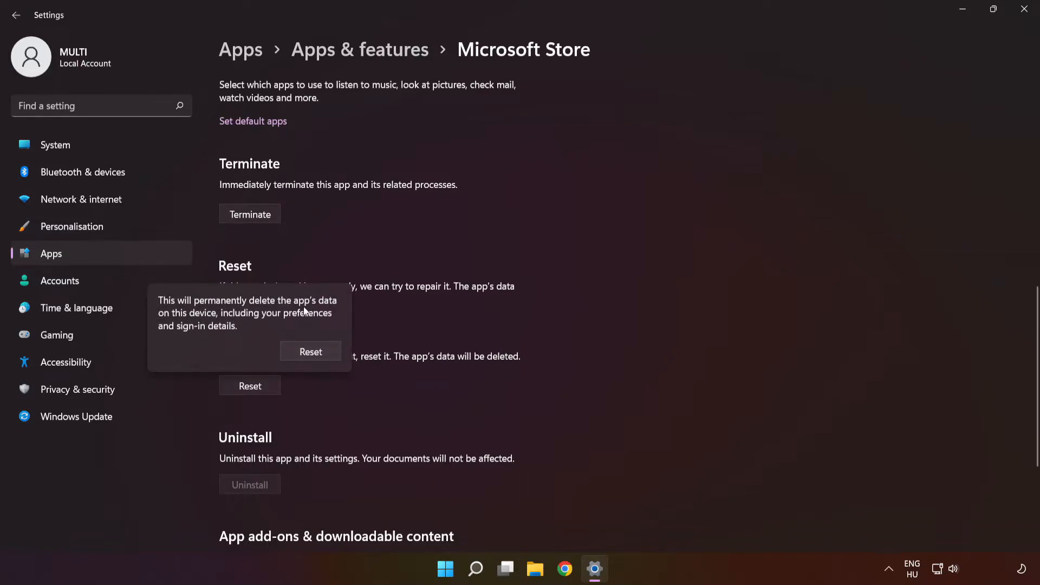
{"action": "left_click", "coordinate": [310, 354]}
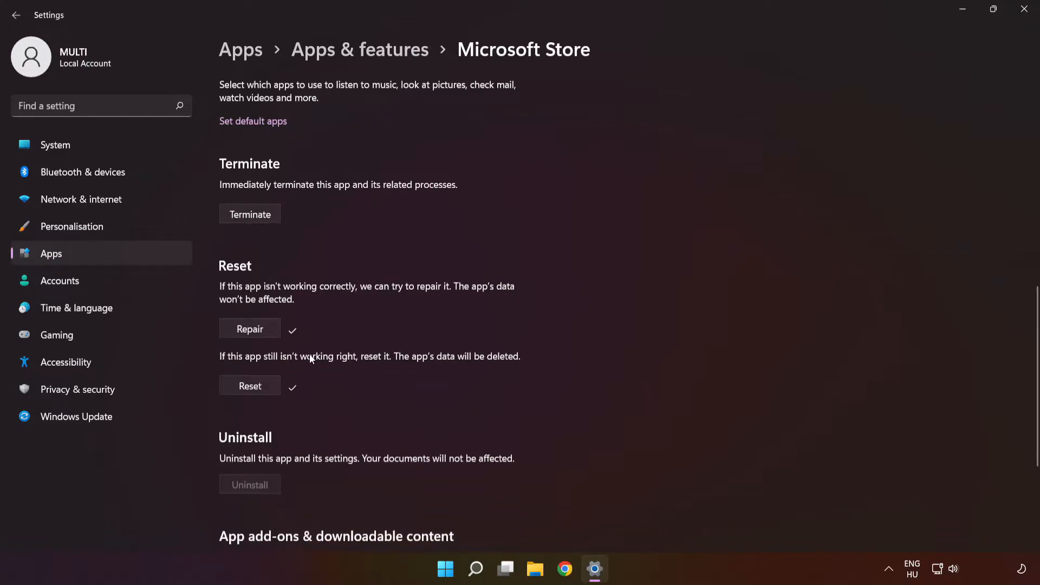
Return to Apps & features, find "xbox" in the app list and open the advanced options of Xbox
{"action": "left_click", "coordinate": [361, 51]}
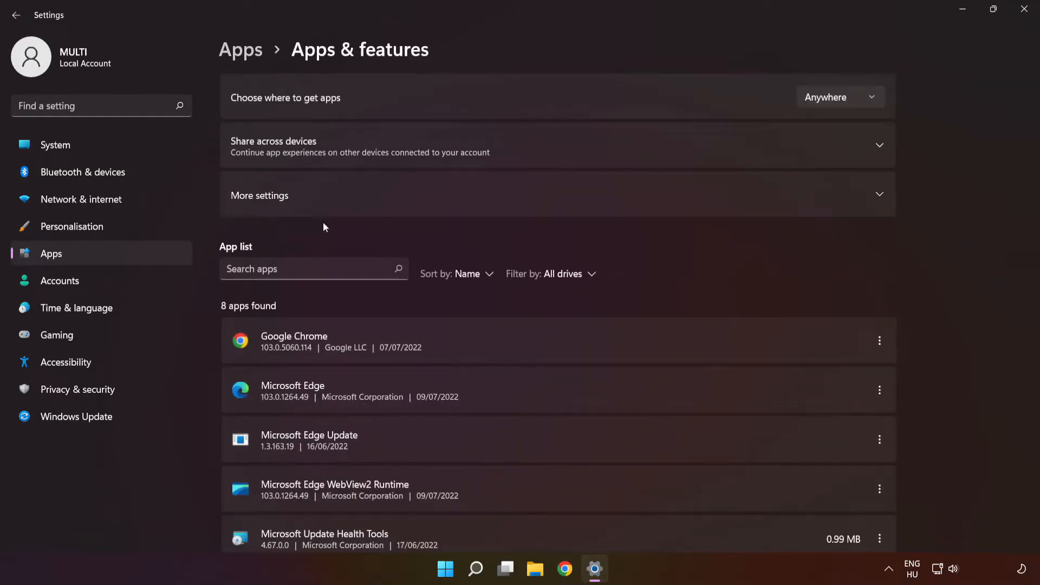
{"action": "left_click", "coordinate": [277, 270]}
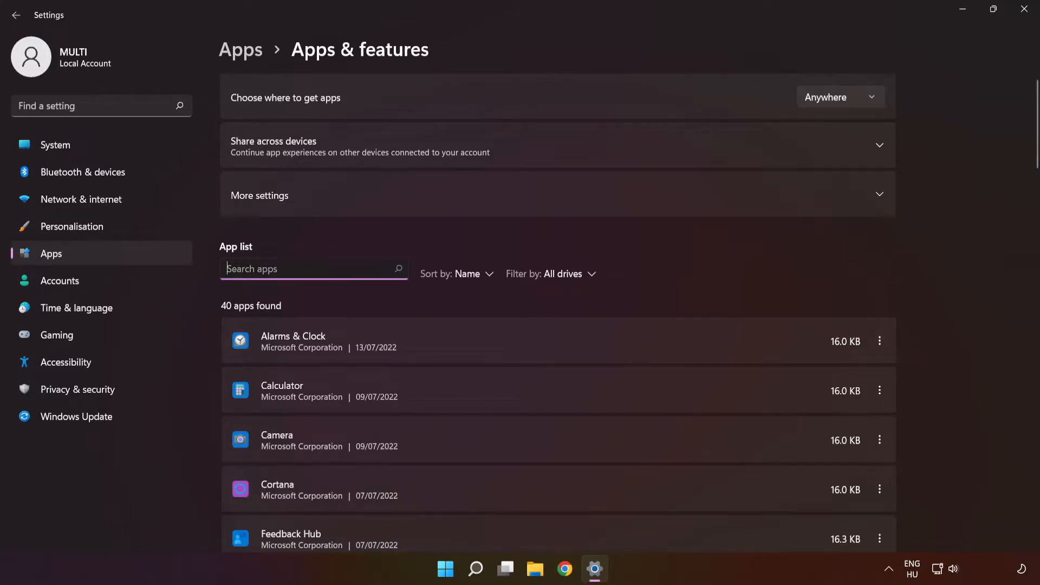
{"action": "type", "text": "xbox"}
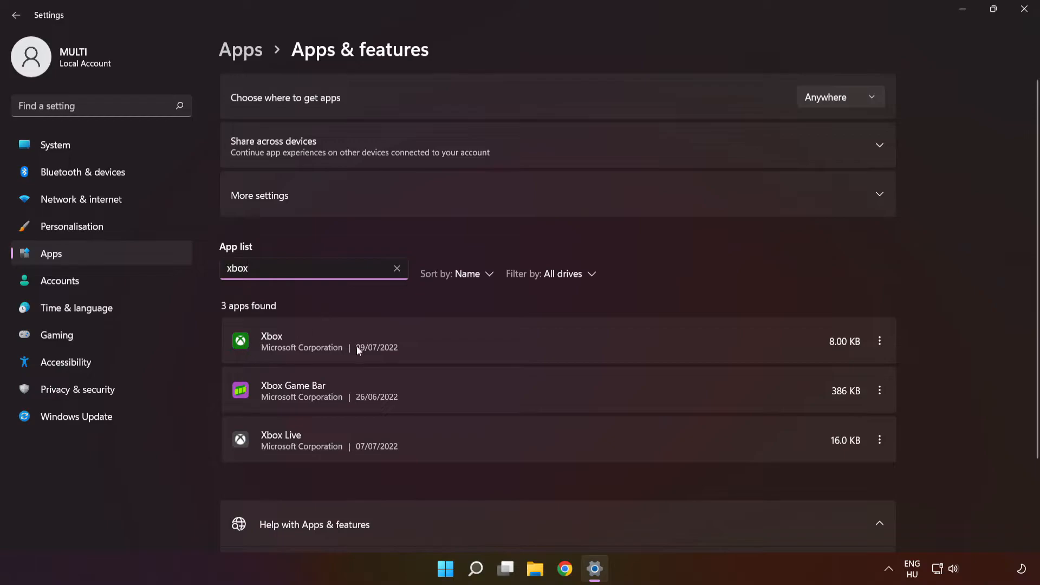
{"action": "left_click", "coordinate": [880, 341]}
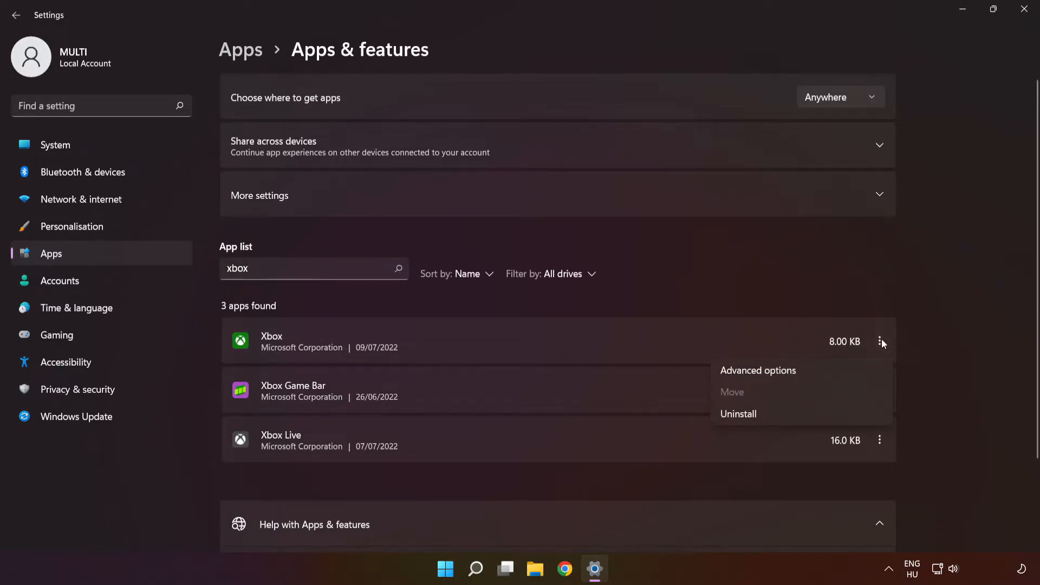
{"action": "left_click", "coordinate": [840, 372]}
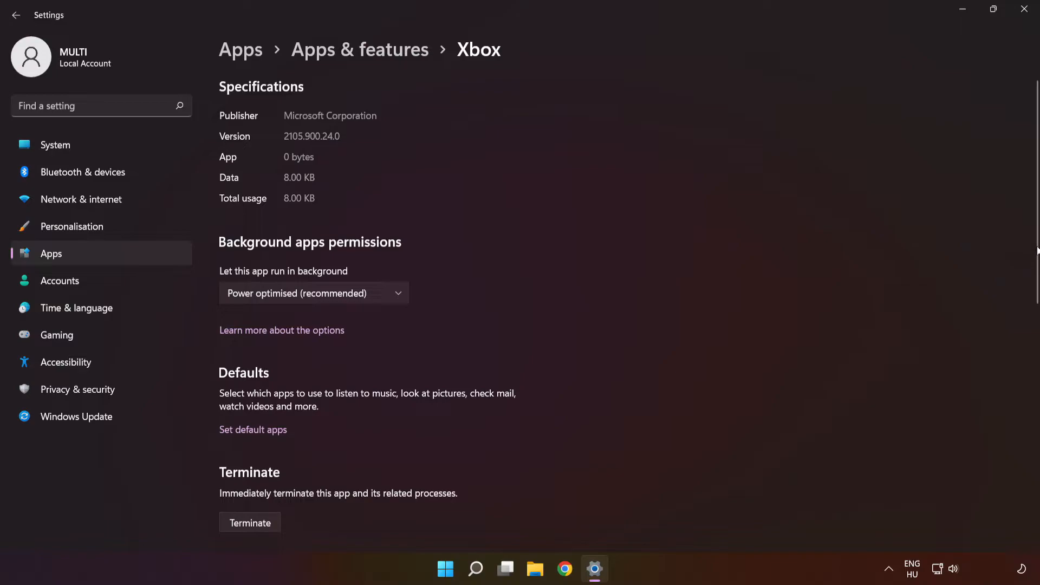
Repair the Xbox app and reset it, confirming the deletion of its data, and close Settings
{"action": "scroll", "coordinate": [1029, 335], "scroll_direction": "down", "scroll_amount": 5}
{"action": "scroll", "coordinate": [1026, 390], "scroll_direction": "down", "scroll_amount": 2}
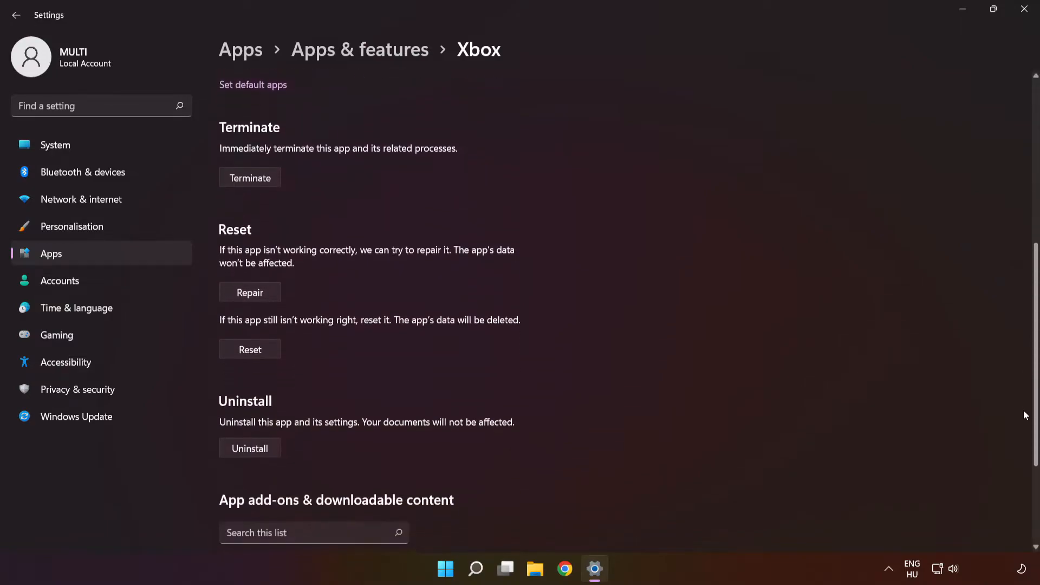
{"action": "left_click", "coordinate": [240, 290]}
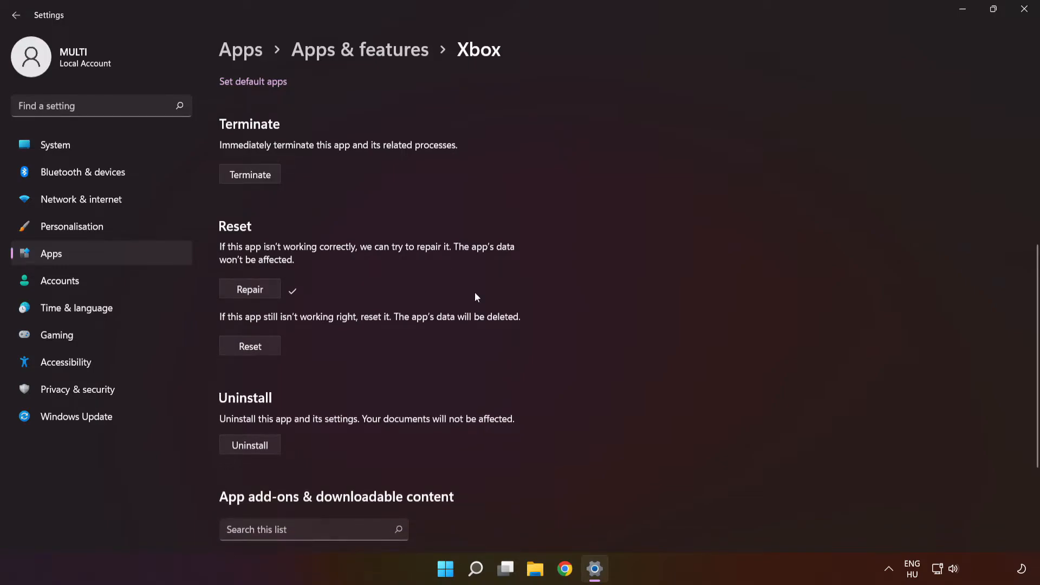
{"action": "left_click", "coordinate": [256, 352]}
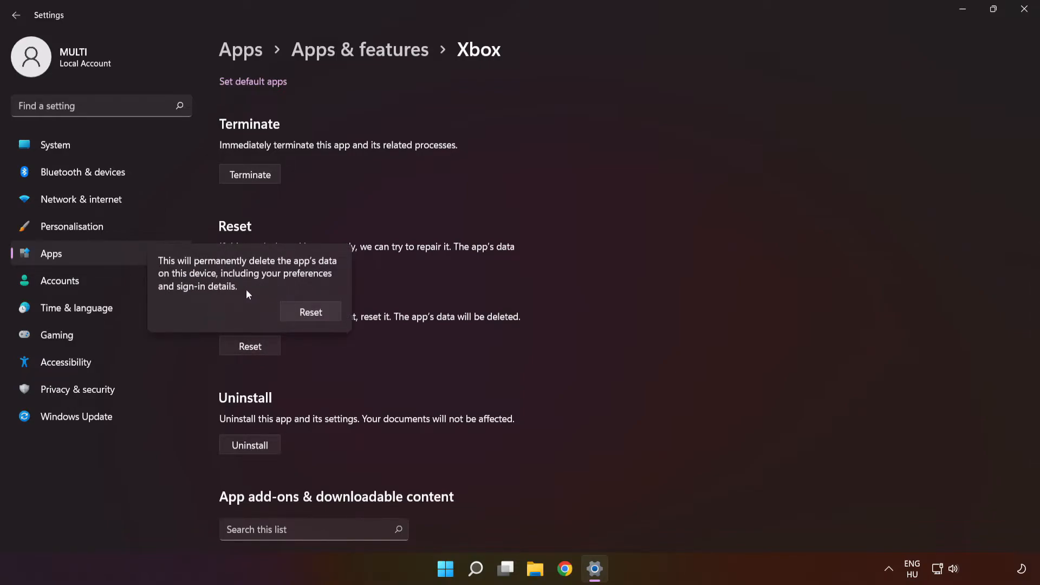
{"action": "left_click", "coordinate": [315, 314]}
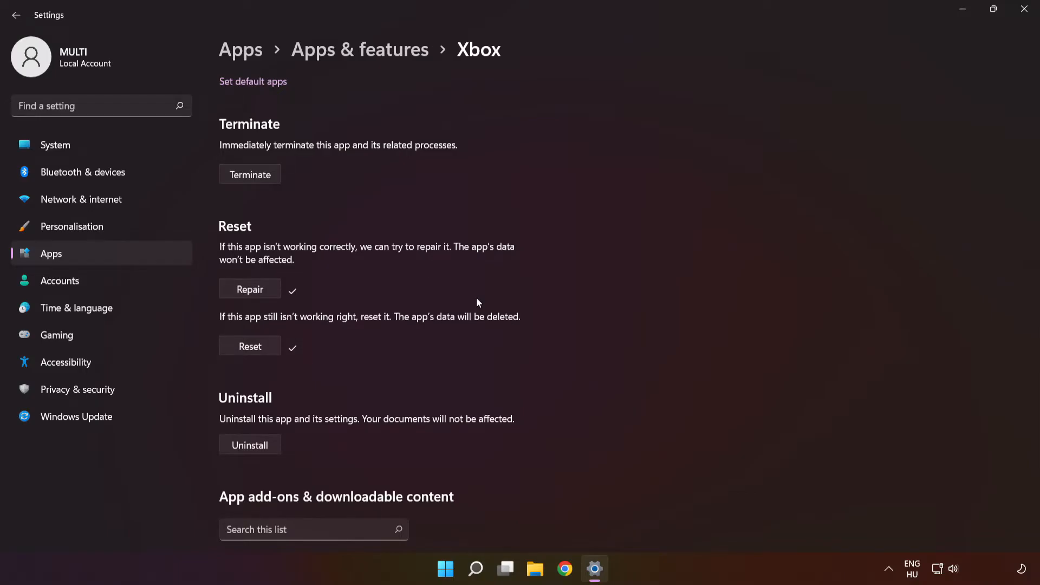
{"action": "left_click", "coordinate": [1024, 13]}
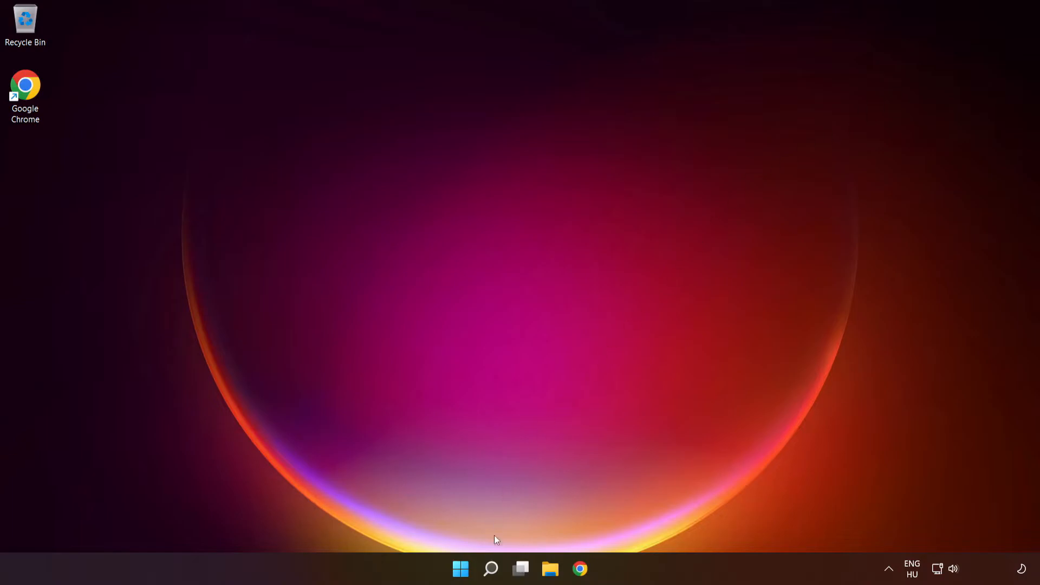
Search Windows for "wsreset" and run the command to reset the Microsoft Store cache
{"action": "left_click", "coordinate": [492, 571]}
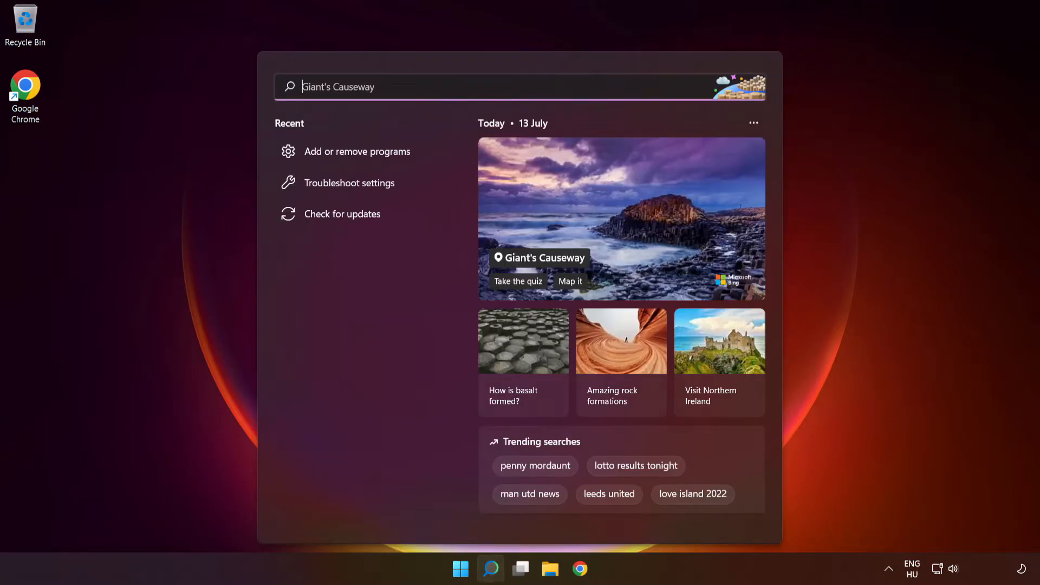
{"action": "type", "text": "wsreset"}
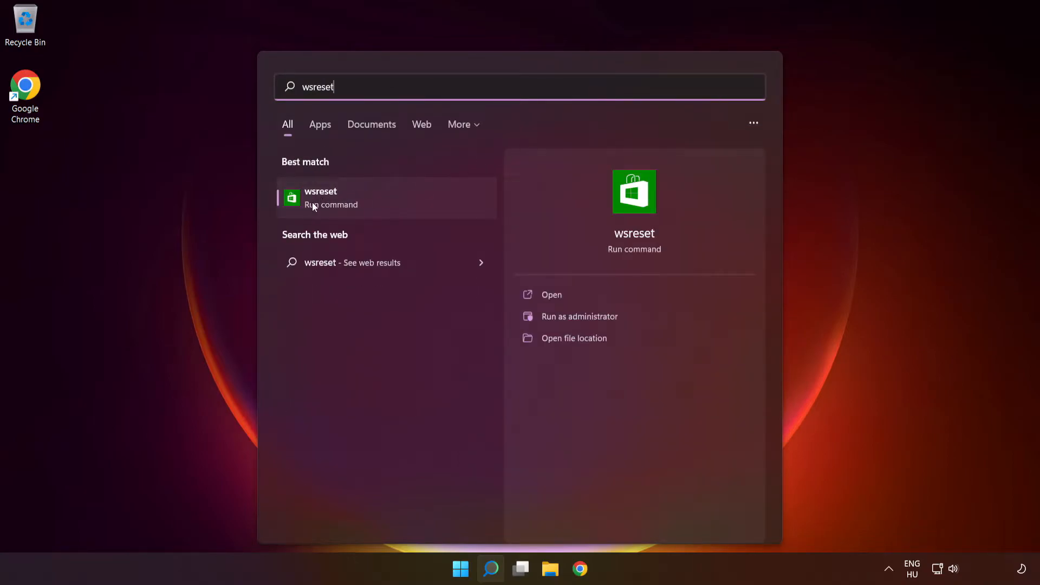
{"action": "left_click", "coordinate": [388, 206]}
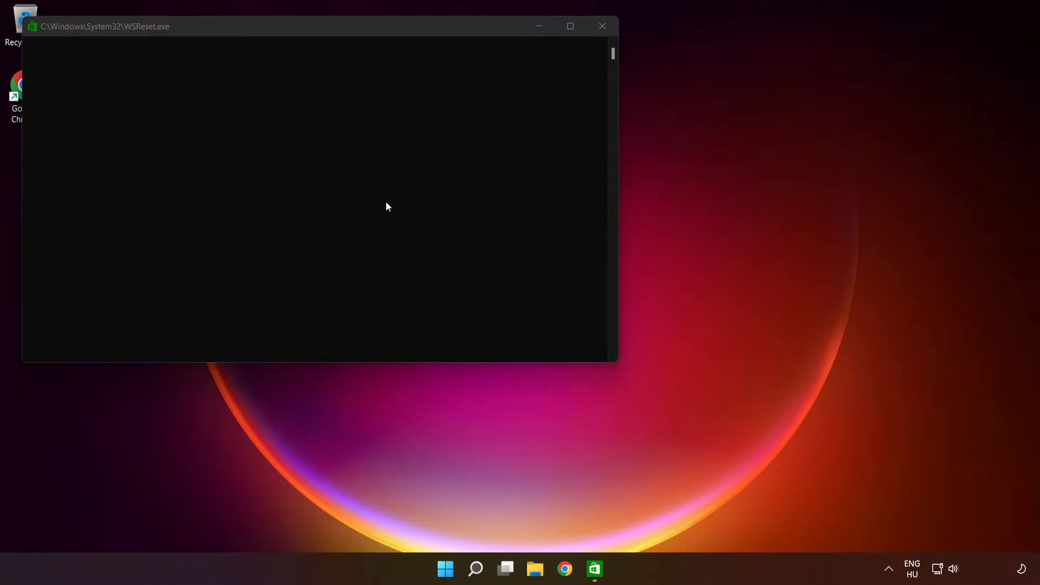
{"action": "left_click", "coordinate": [465, 30]}
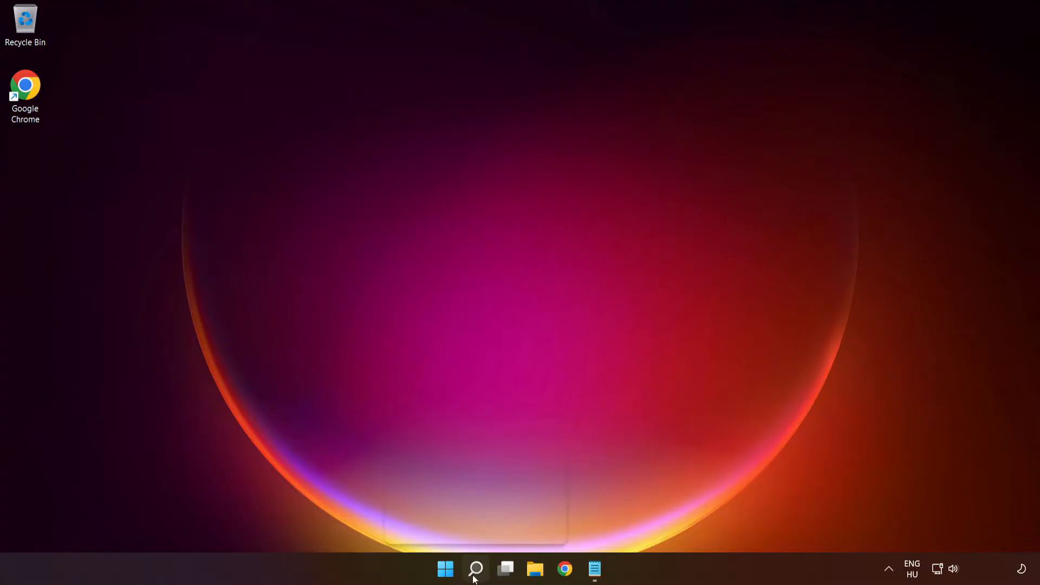
Search Windows for "services" and open the Services app
{"action": "left_click", "coordinate": [476, 576]}
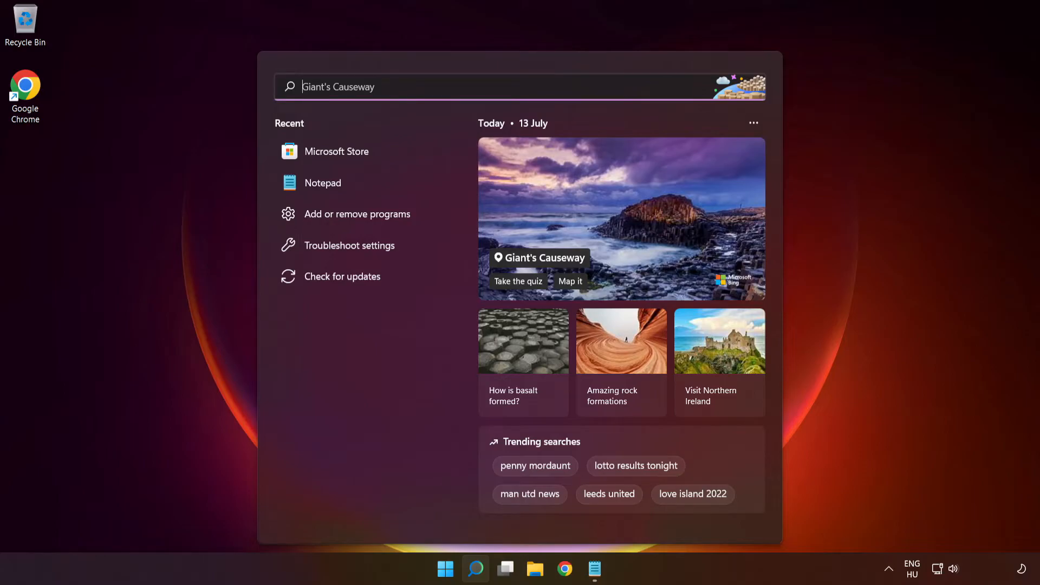
{"action": "type", "text": "services"}
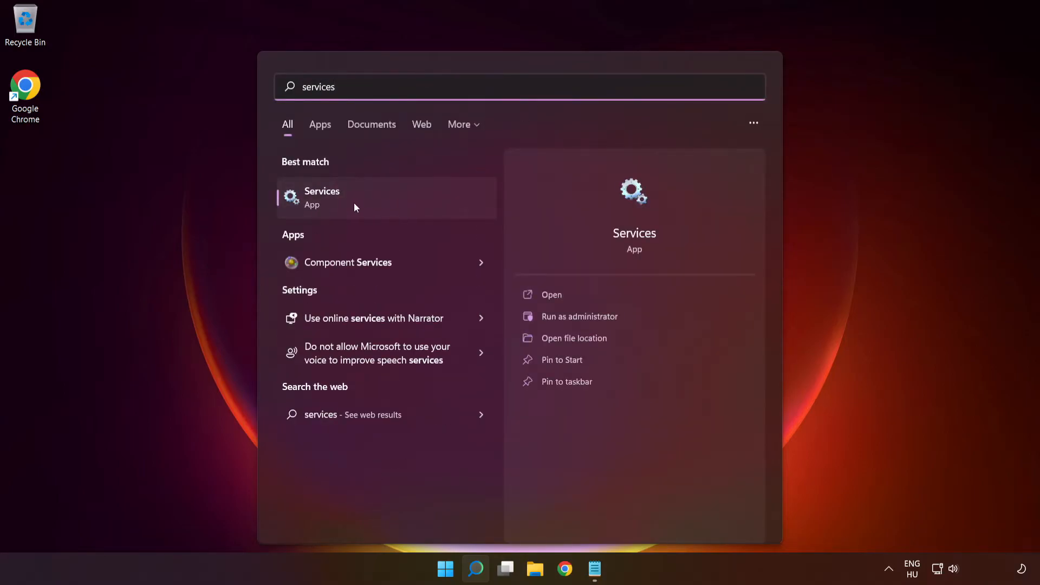
{"action": "left_click", "coordinate": [401, 203]}
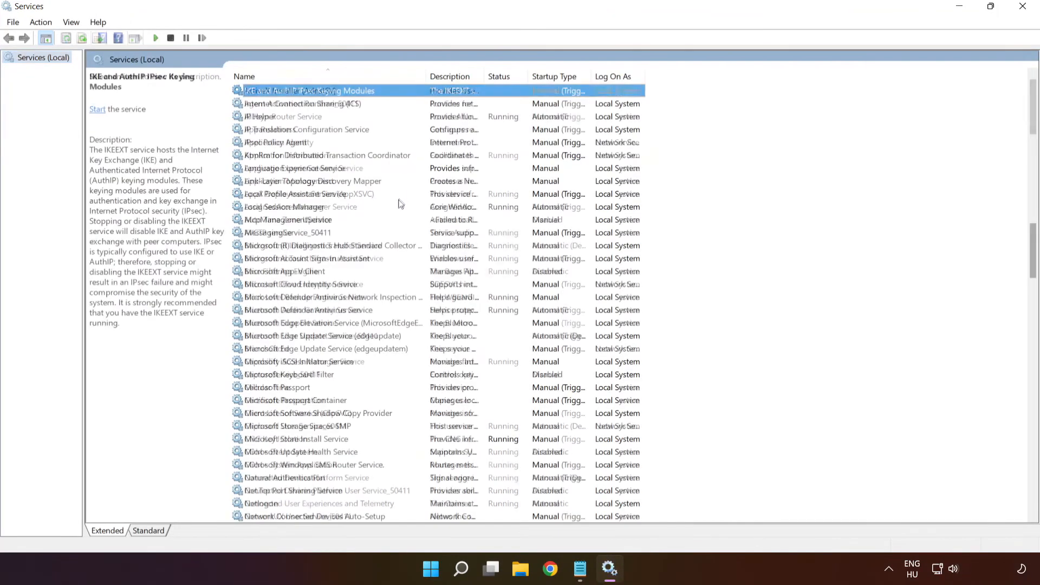
Set the startup type of the IP Helper service to Automatic, apply it and close its properties
{"action": "left_click", "coordinate": [298, 118]}
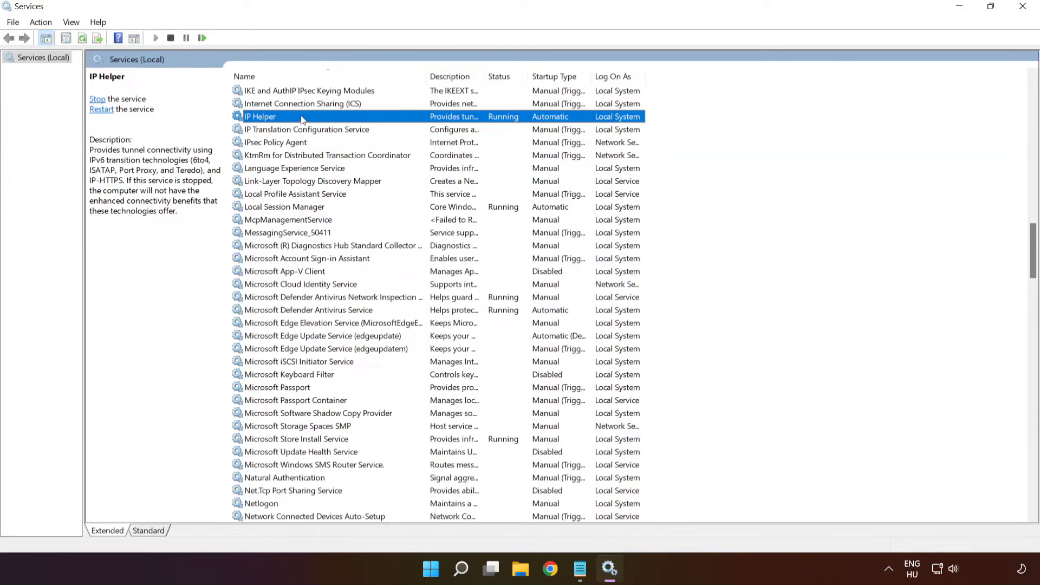
{"action": "right_click", "coordinate": [301, 120]}
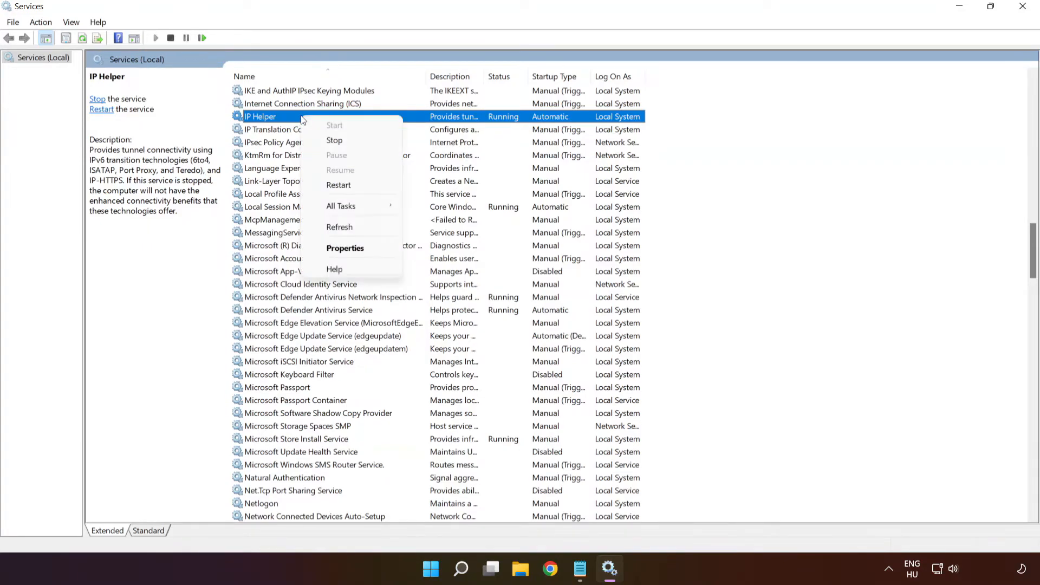
{"action": "left_click", "coordinate": [341, 249]}
{"action": "left_click", "coordinate": [503, 273]}
{"action": "left_click", "coordinate": [486, 289]}
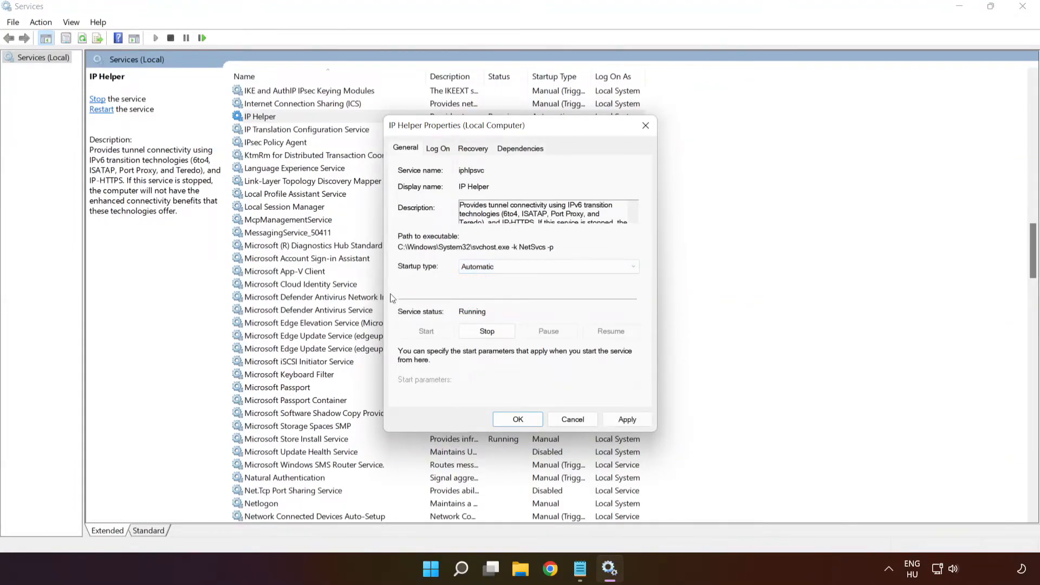
{"action": "left_click", "coordinate": [627, 419]}
{"action": "left_click", "coordinate": [516, 419]}
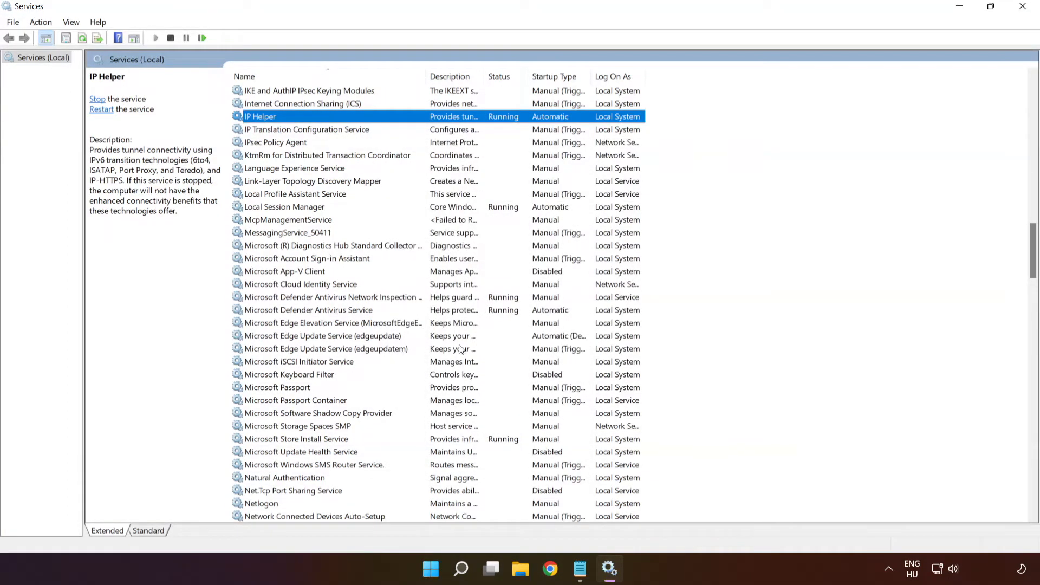
Set the Xbox Accessory Management Service to Automatic startup, apply it, start the service and close its properties
{"action": "key", "text": "x"}
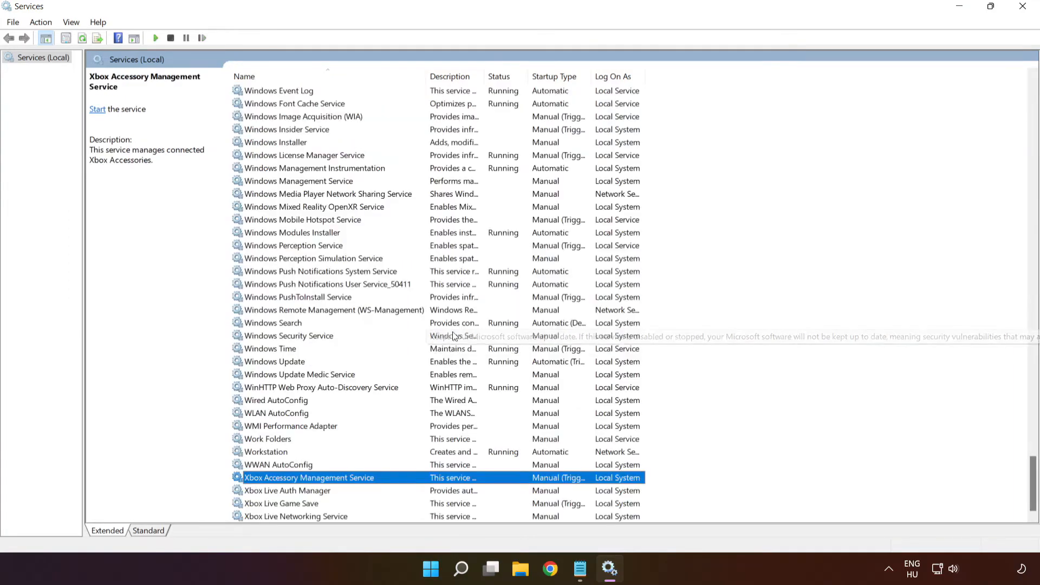
{"action": "right_click", "coordinate": [306, 482]}
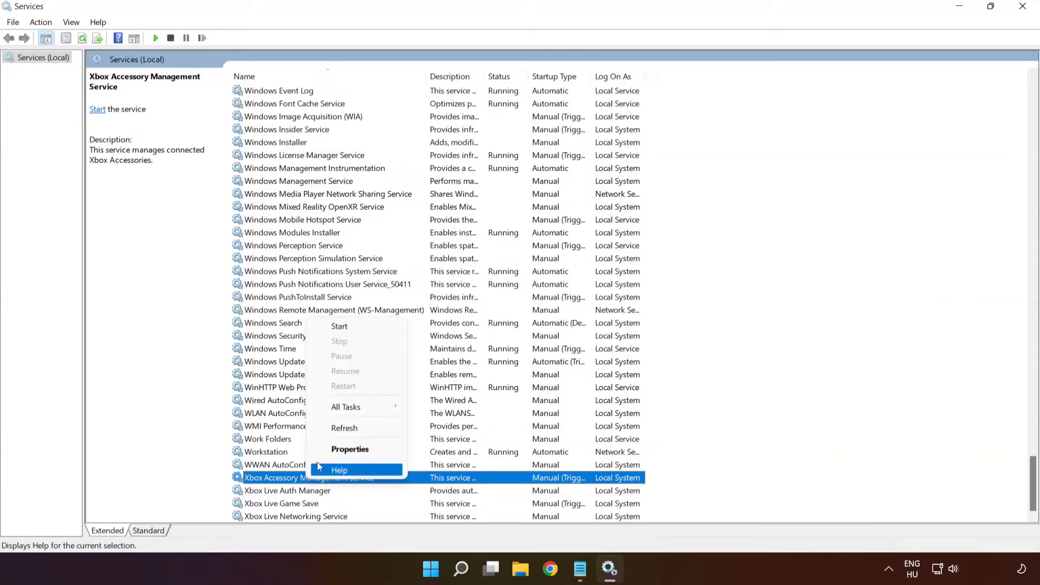
{"action": "left_click", "coordinate": [333, 451]}
{"action": "left_click", "coordinate": [481, 267]}
{"action": "left_click", "coordinate": [483, 285]}
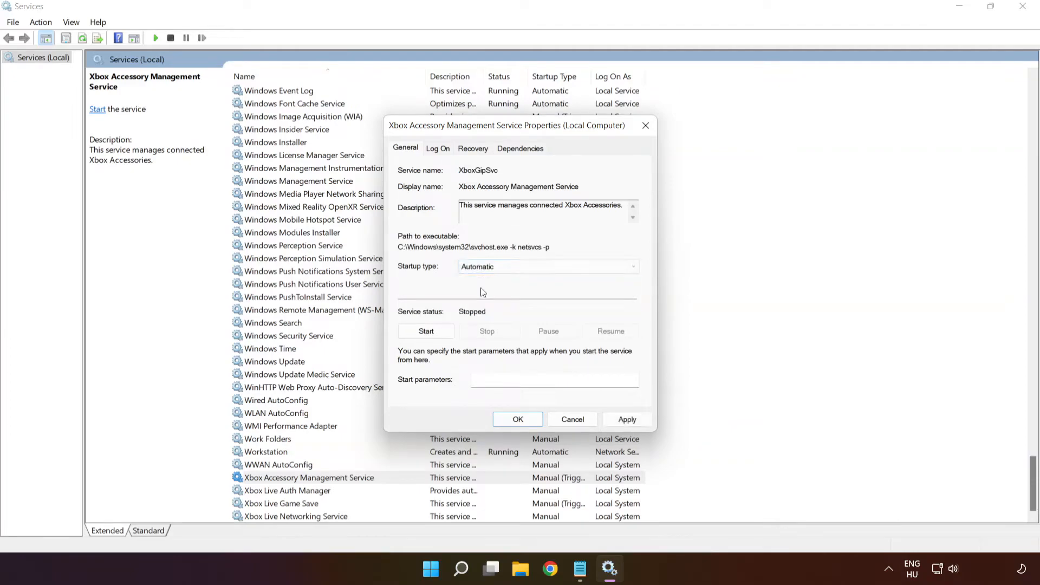
{"action": "left_click", "coordinate": [628, 421]}
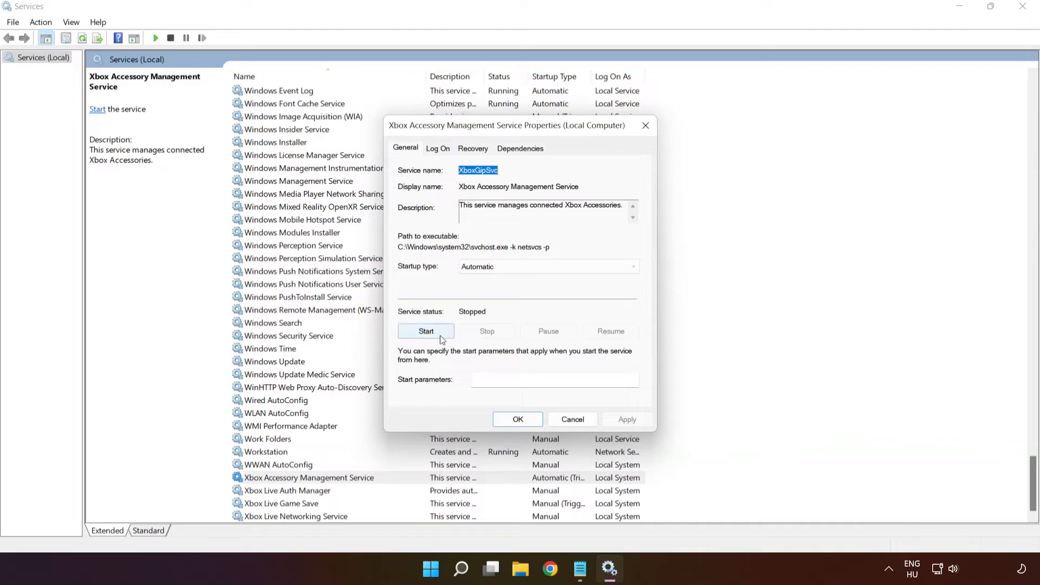
{"action": "left_click", "coordinate": [425, 333]}
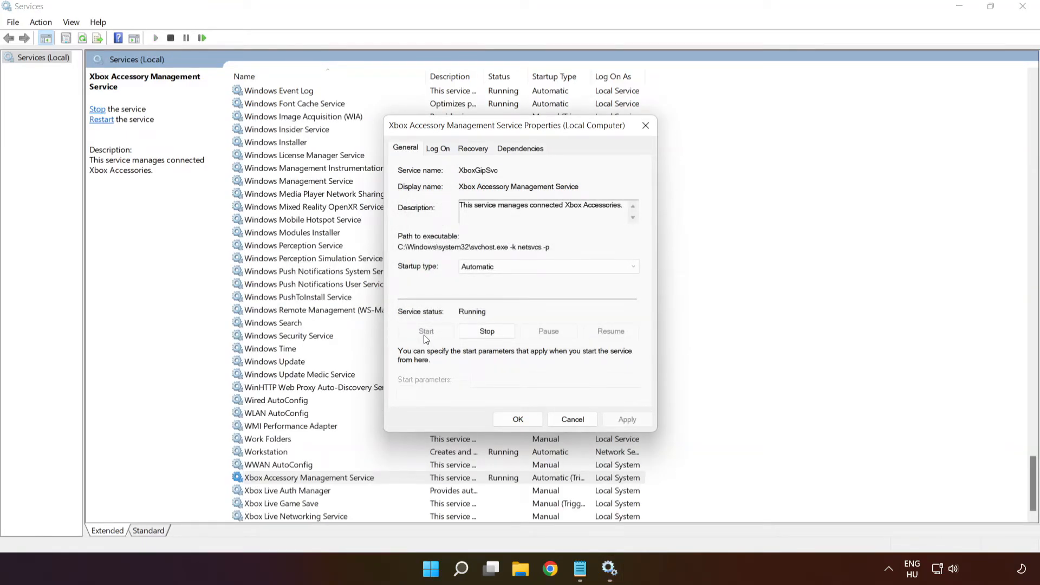
{"action": "left_click", "coordinate": [519, 420]}
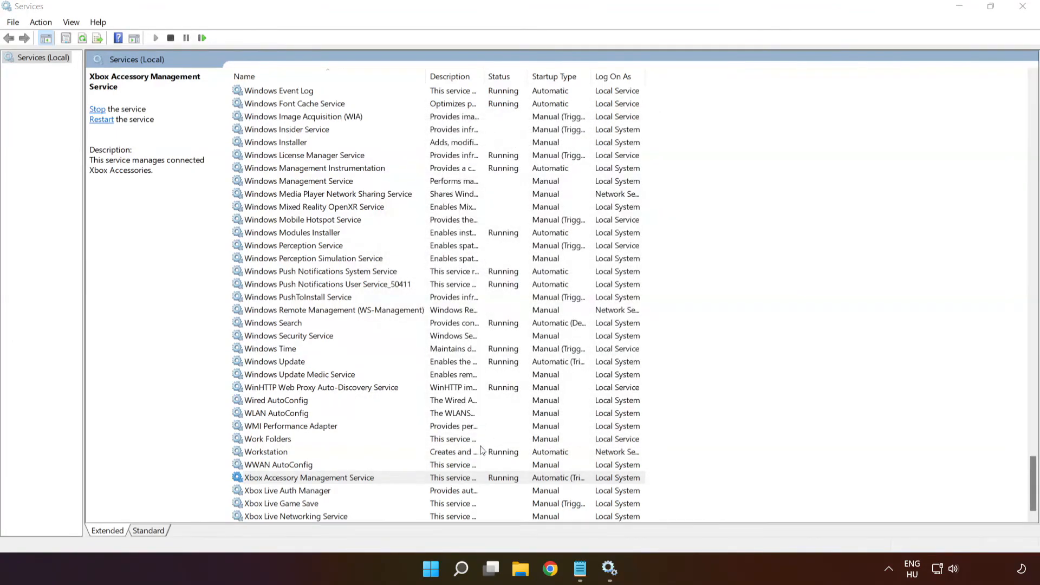
Set the Xbox Live Auth Manager service to Automatic startup, apply it, start the service and close its properties
{"action": "left_click", "coordinate": [312, 494]}
{"action": "right_click", "coordinate": [369, 491]}
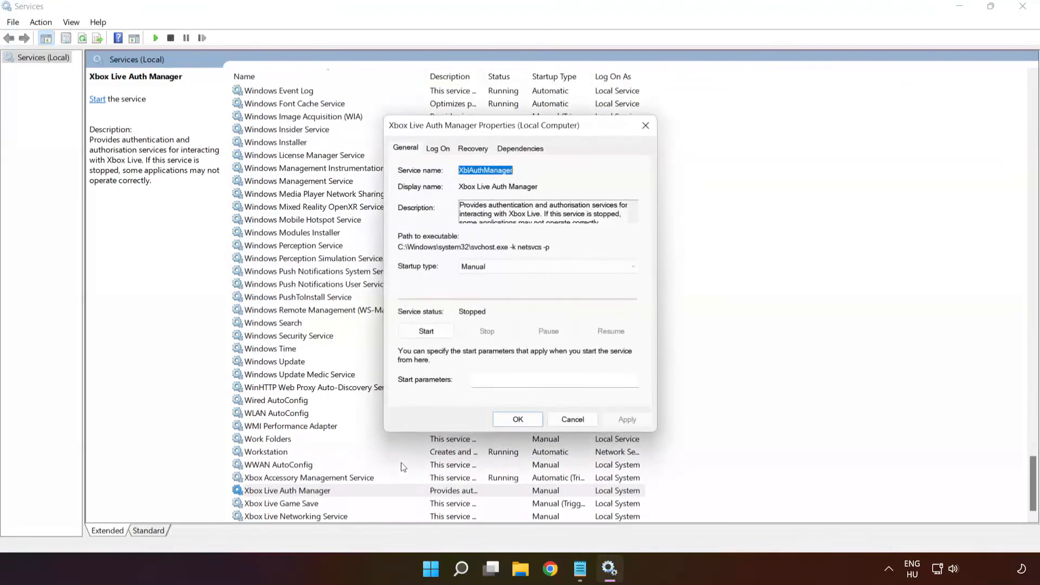
{"action": "left_click", "coordinate": [508, 269]}
{"action": "left_click", "coordinate": [501, 289]}
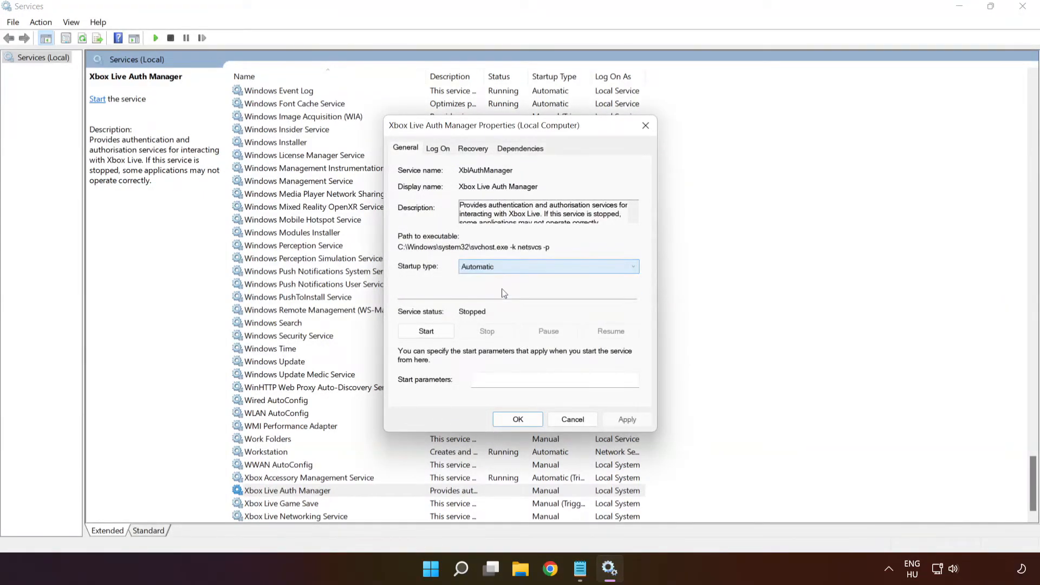
{"action": "left_click", "coordinate": [627, 418]}
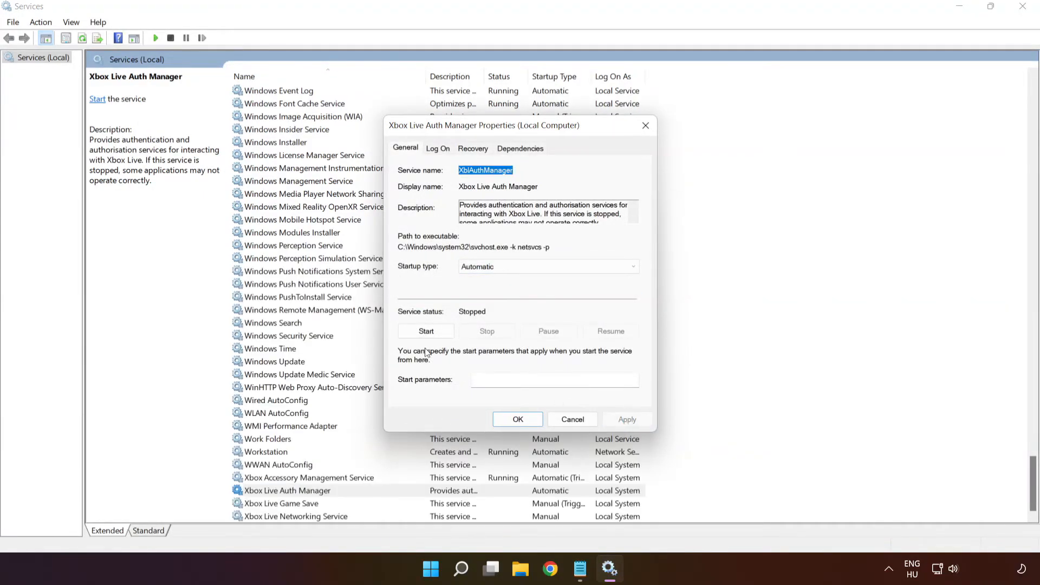
{"action": "left_click", "coordinate": [426, 331]}
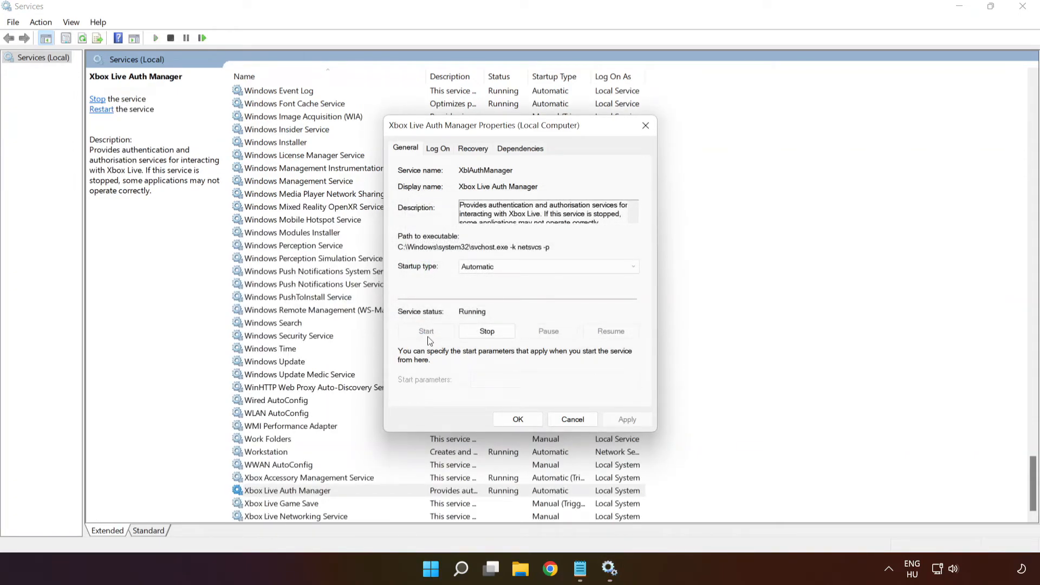
{"action": "left_click", "coordinate": [517, 421]}
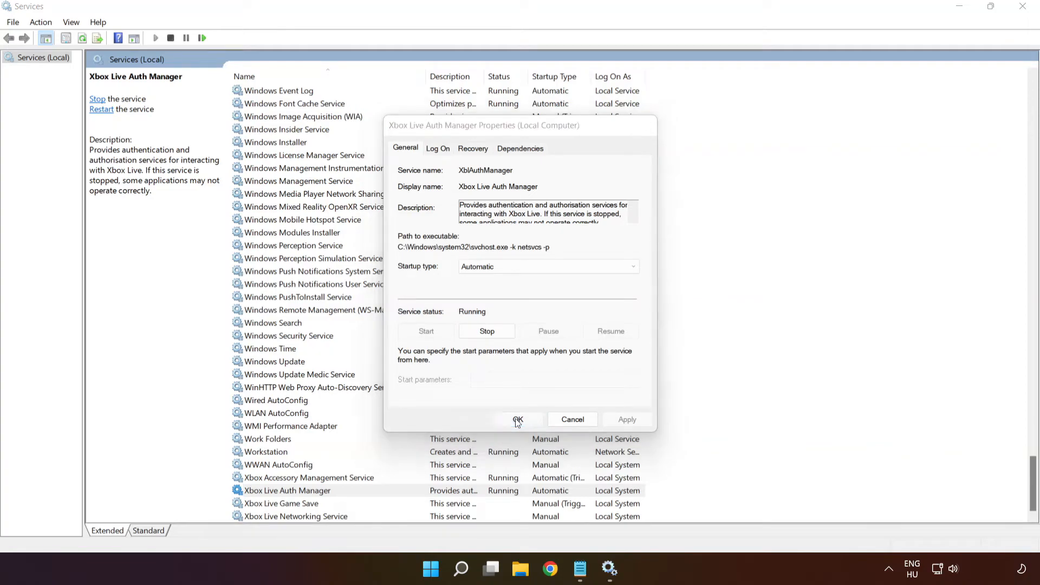
Set the Xbox Live Game Save service to Automatic startup, apply it, start the service and close its properties
{"action": "left_click", "coordinate": [303, 503]}
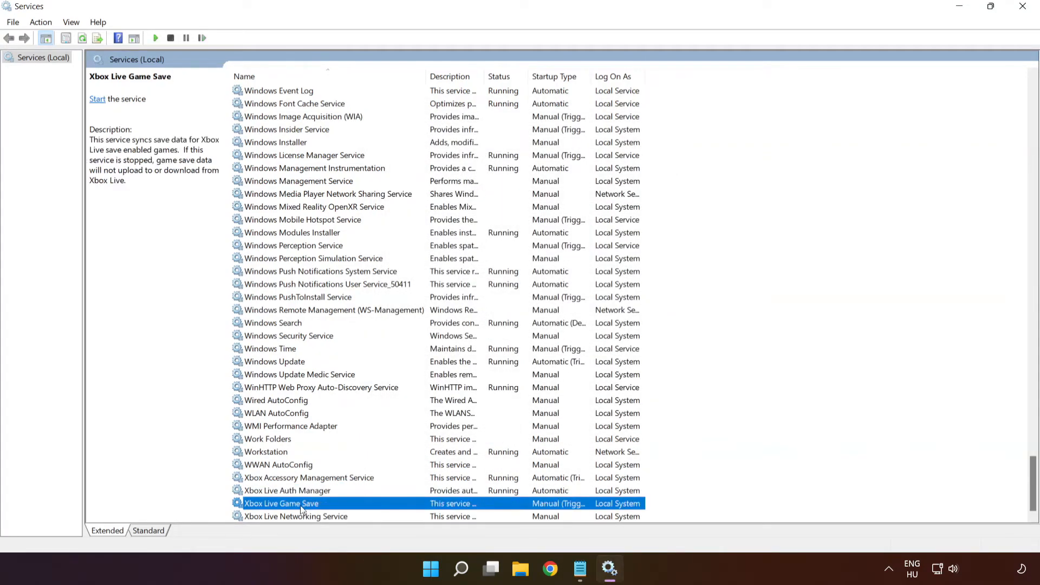
{"action": "right_click", "coordinate": [354, 504]}
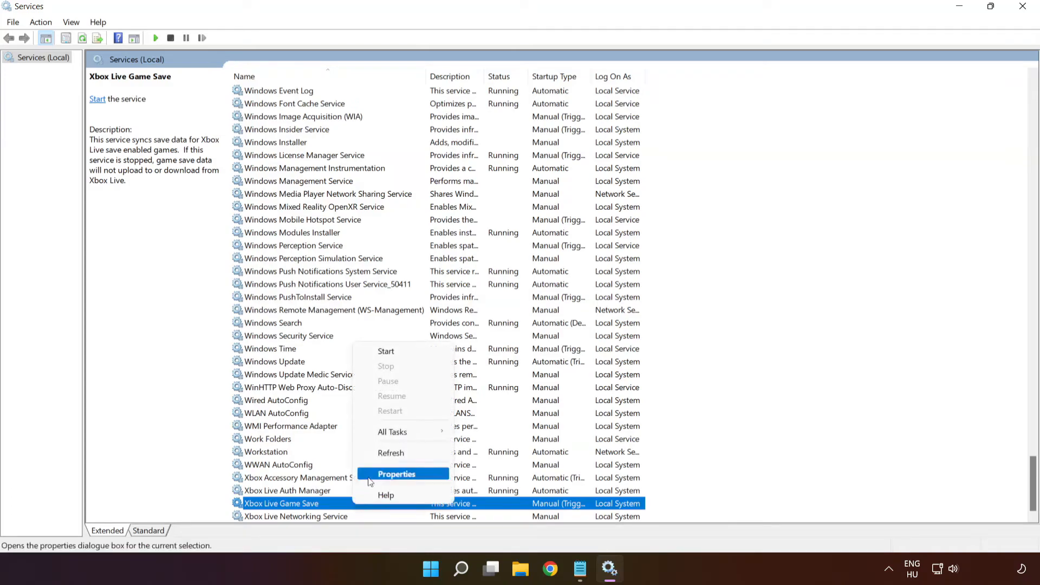
{"action": "left_click", "coordinate": [390, 475]}
{"action": "left_click", "coordinate": [486, 271]}
{"action": "left_click", "coordinate": [485, 292]}
{"action": "left_click", "coordinate": [637, 420]}
{"action": "left_click", "coordinate": [434, 331]}
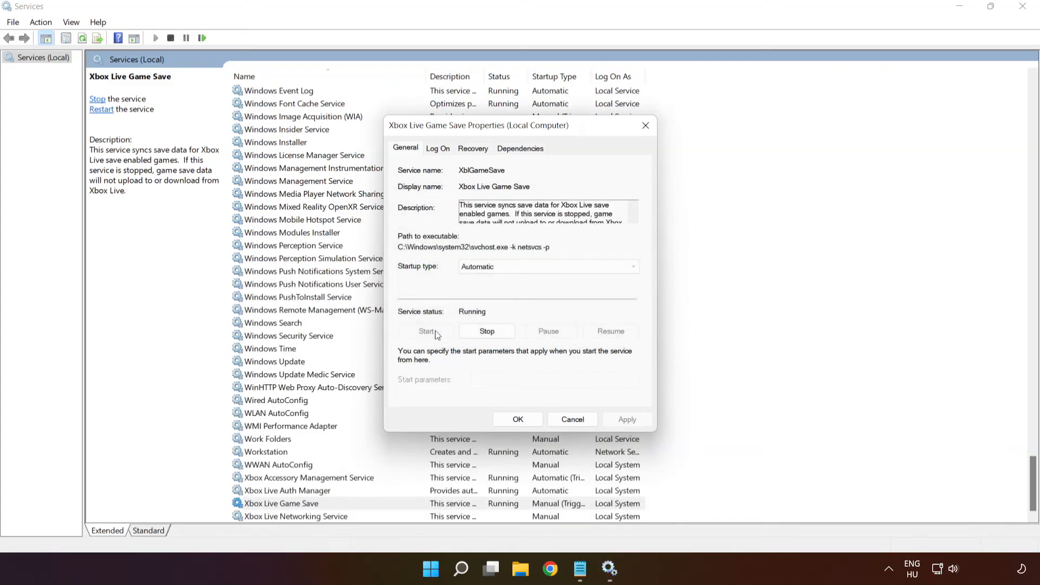
{"action": "left_click", "coordinate": [518, 420]}
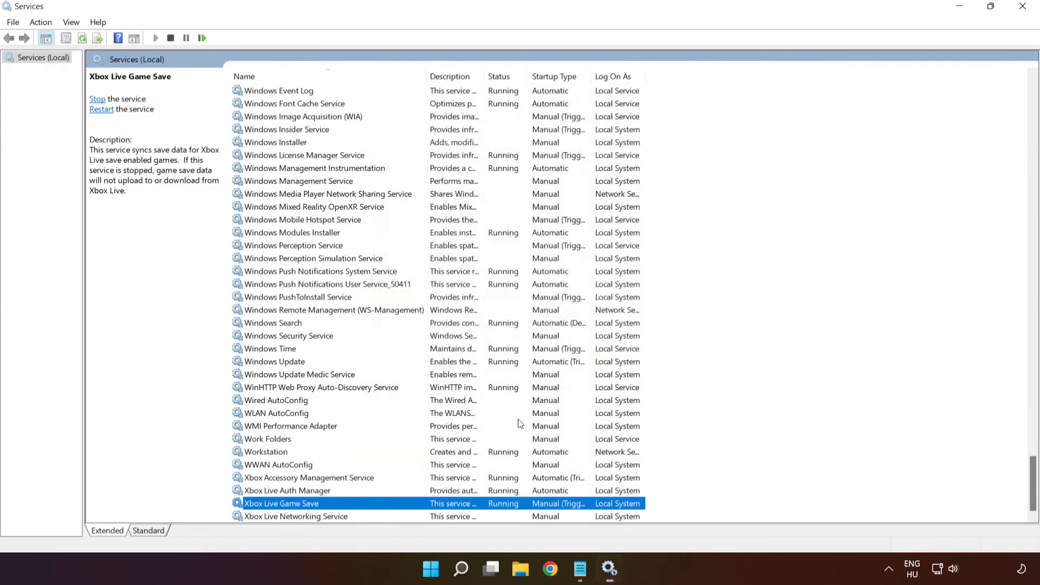
Set the Xbox Live Networking Service to Automatic startup, apply it, start the service and close its properties
{"action": "left_click", "coordinate": [386, 515]}
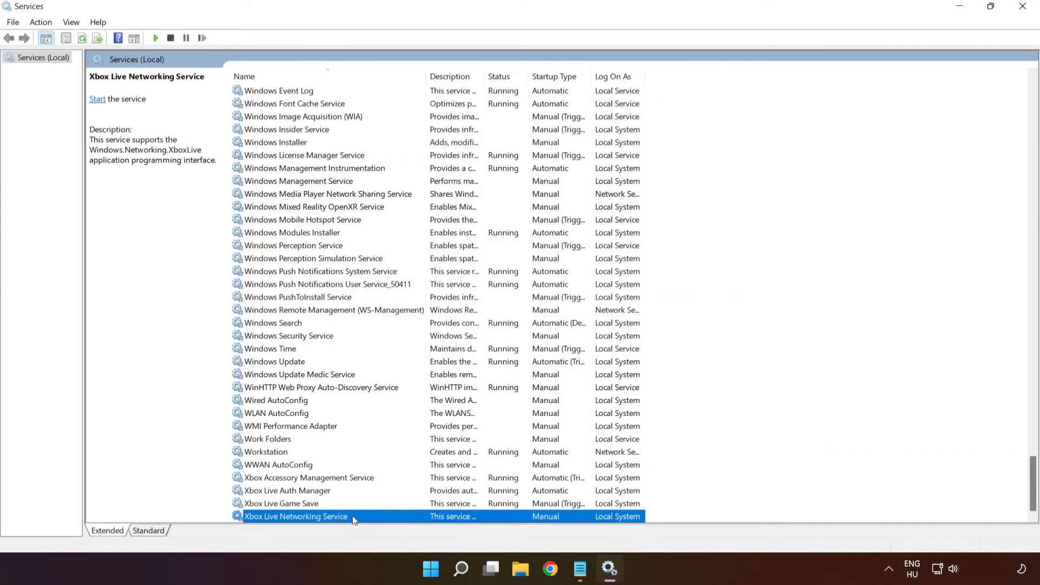
{"action": "right_click", "coordinate": [374, 524]}
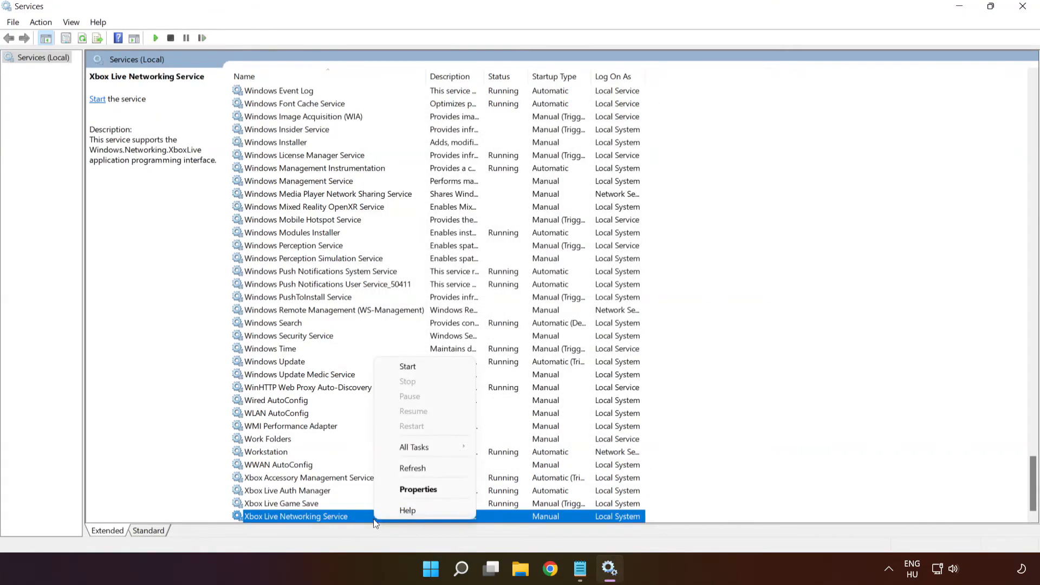
{"action": "left_click", "coordinate": [424, 490]}
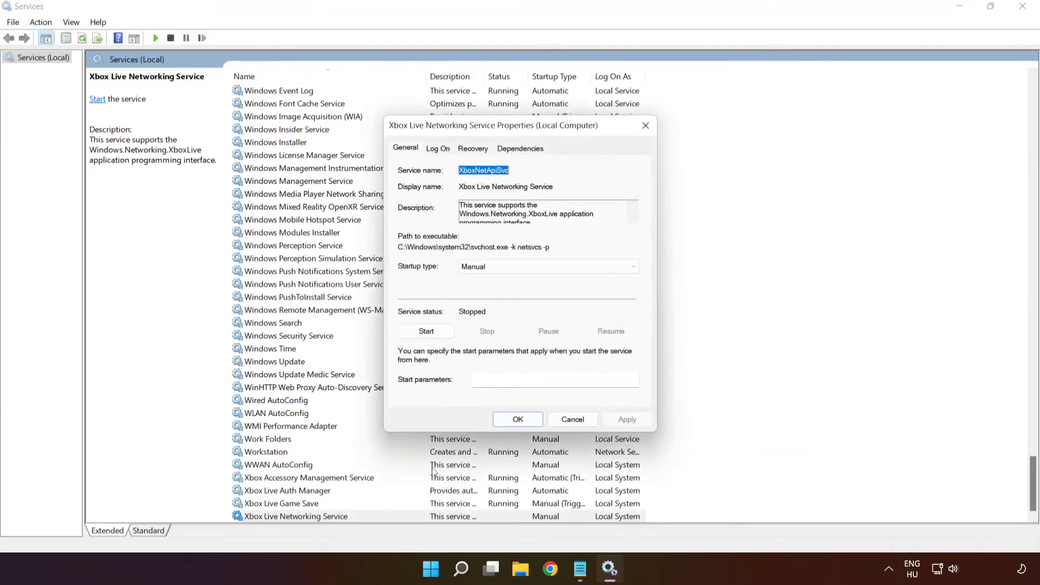
{"action": "left_click", "coordinate": [507, 268]}
{"action": "left_click", "coordinate": [512, 288]}
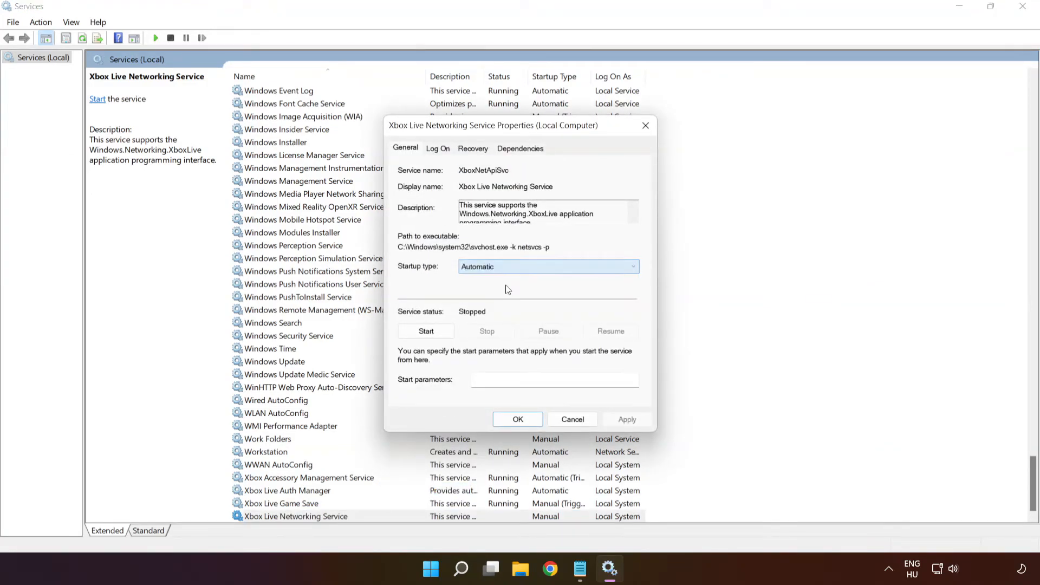
{"action": "left_click", "coordinate": [628, 420]}
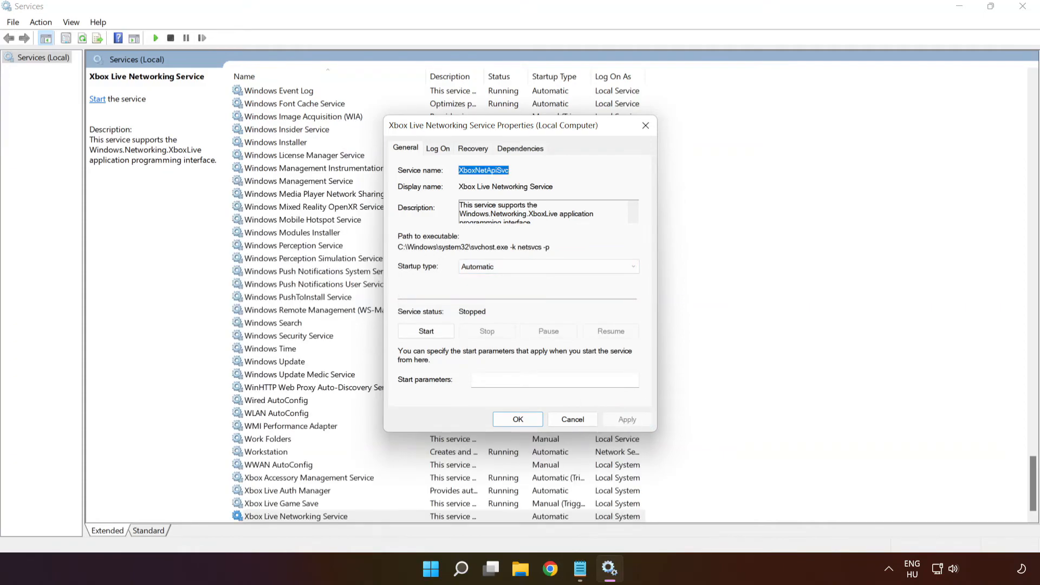
{"action": "left_click", "coordinate": [425, 331]}
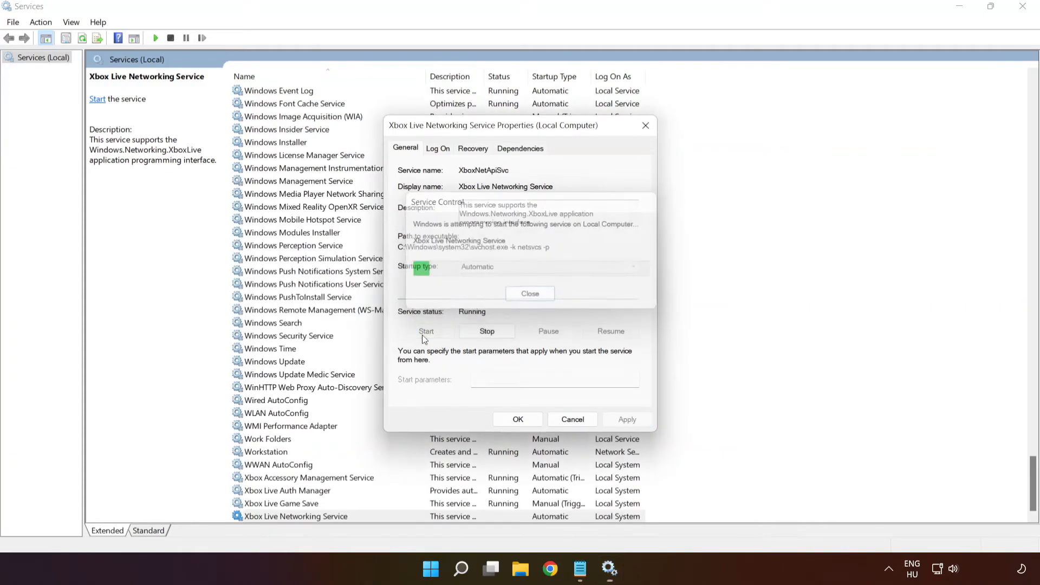
{"action": "left_click", "coordinate": [516, 419]}
Set the startup type of the Microsoft Store Install Service to Automatic, apply it and close its properties
{"action": "key", "text": "m"}
{"action": "scroll", "coordinate": [303, 305], "scroll_direction": "down", "scroll_amount": 1}
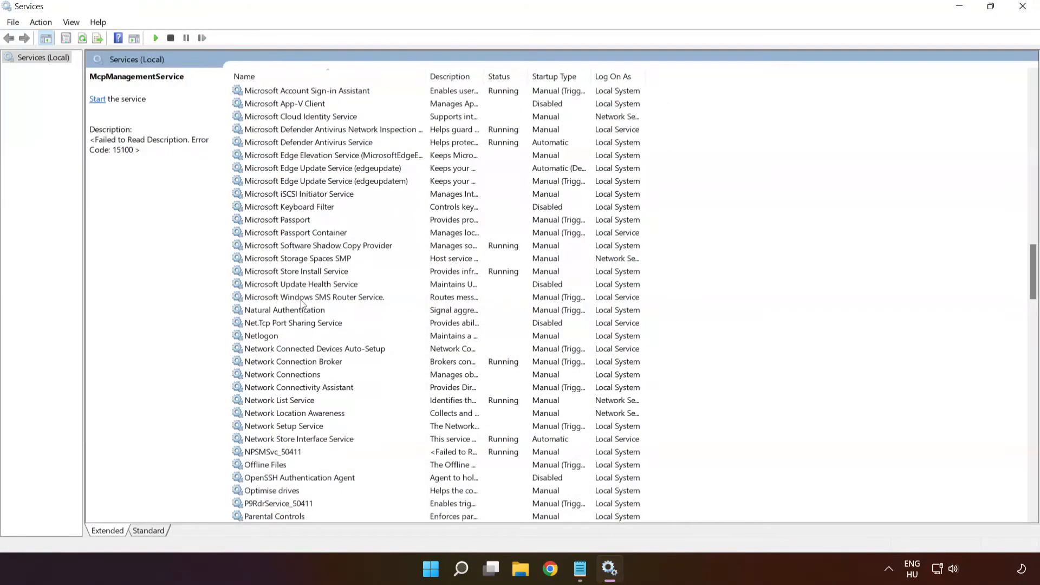
{"action": "left_click", "coordinate": [305, 275]}
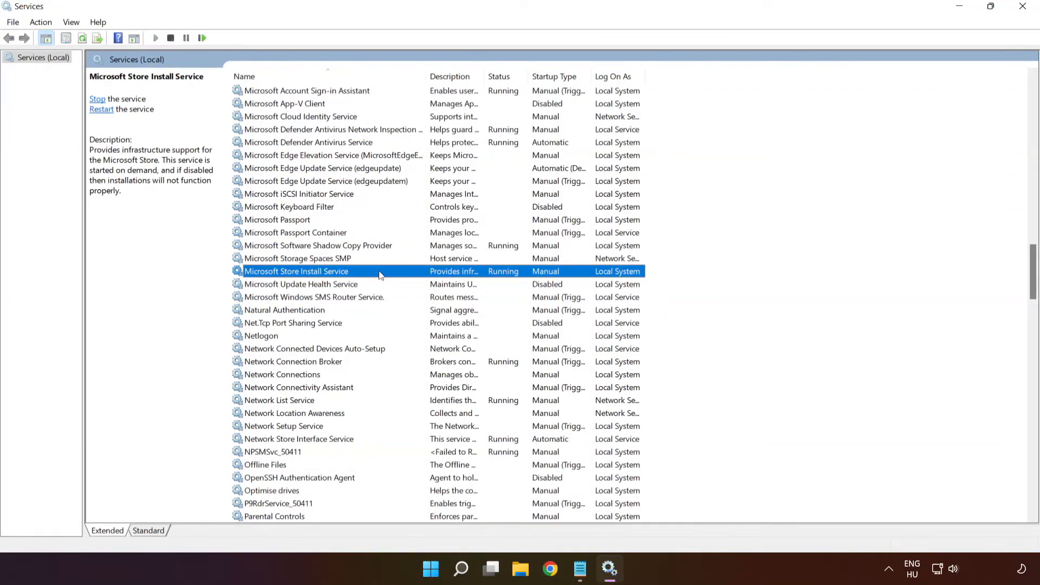
{"action": "right_click", "coordinate": [399, 274]}
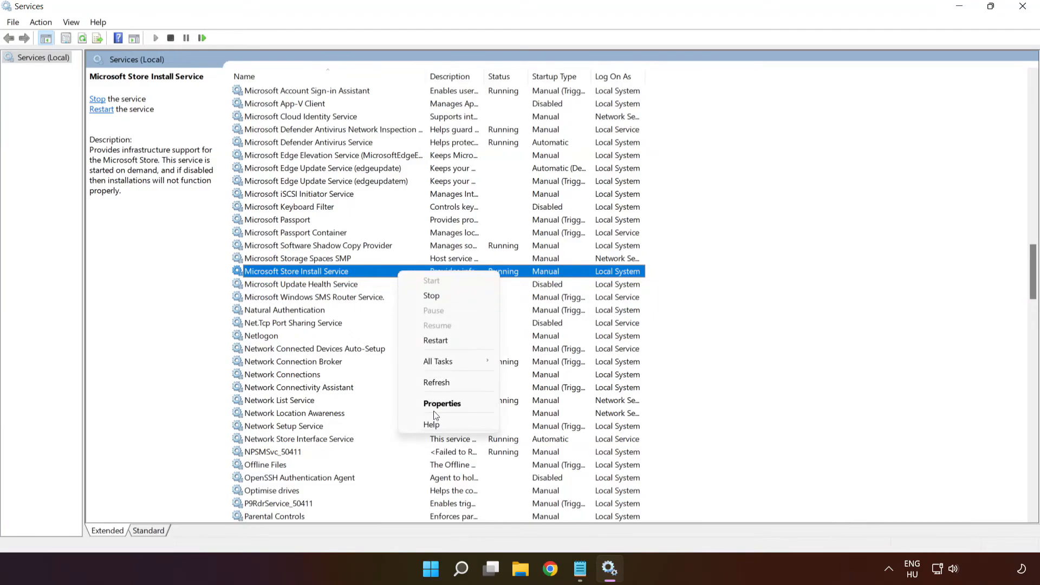
{"action": "left_click", "coordinate": [470, 404]}
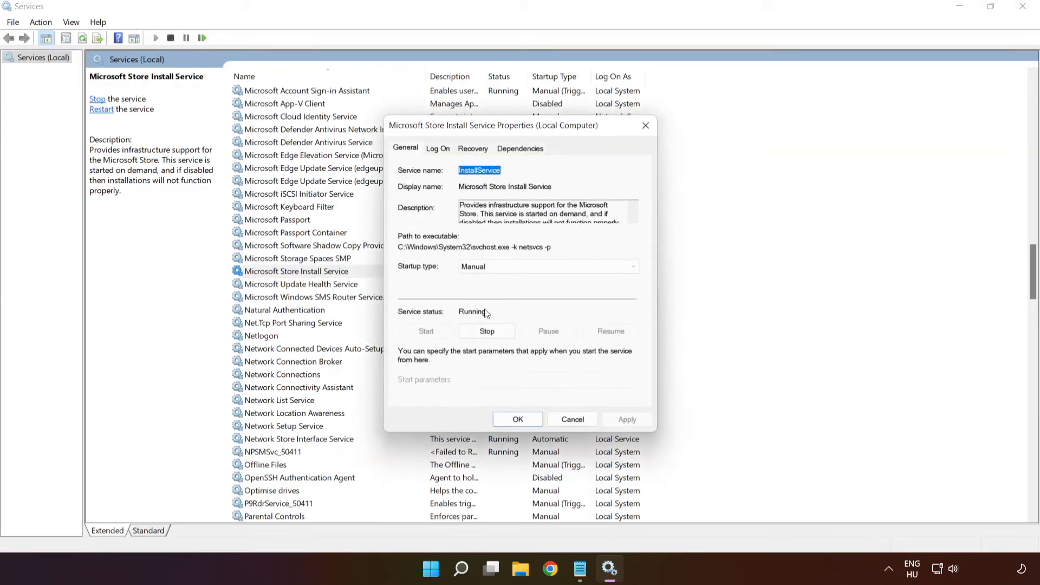
{"action": "left_click", "coordinate": [504, 267]}
{"action": "left_click", "coordinate": [504, 288]}
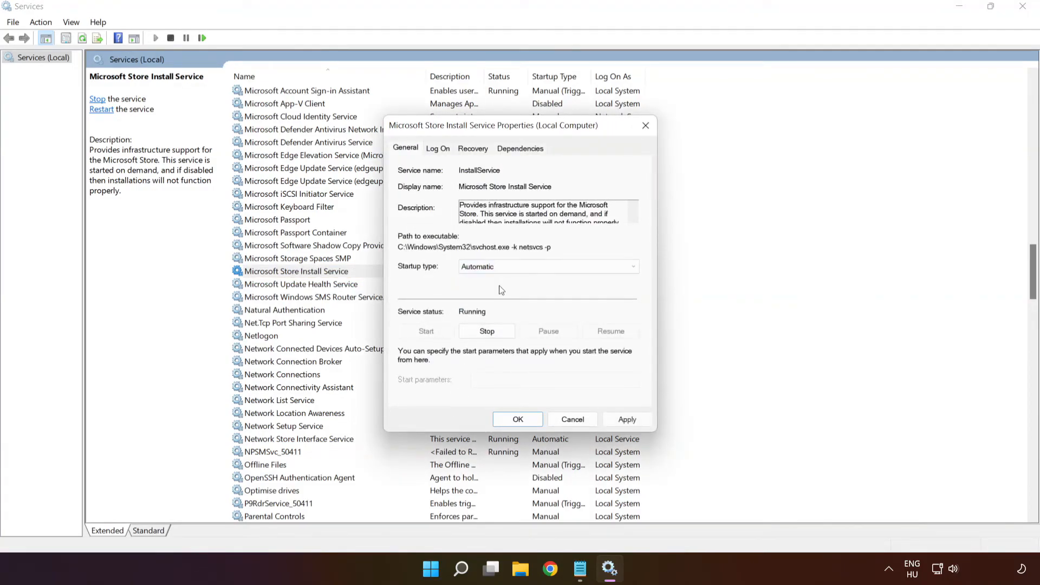
{"action": "left_click", "coordinate": [622, 421]}
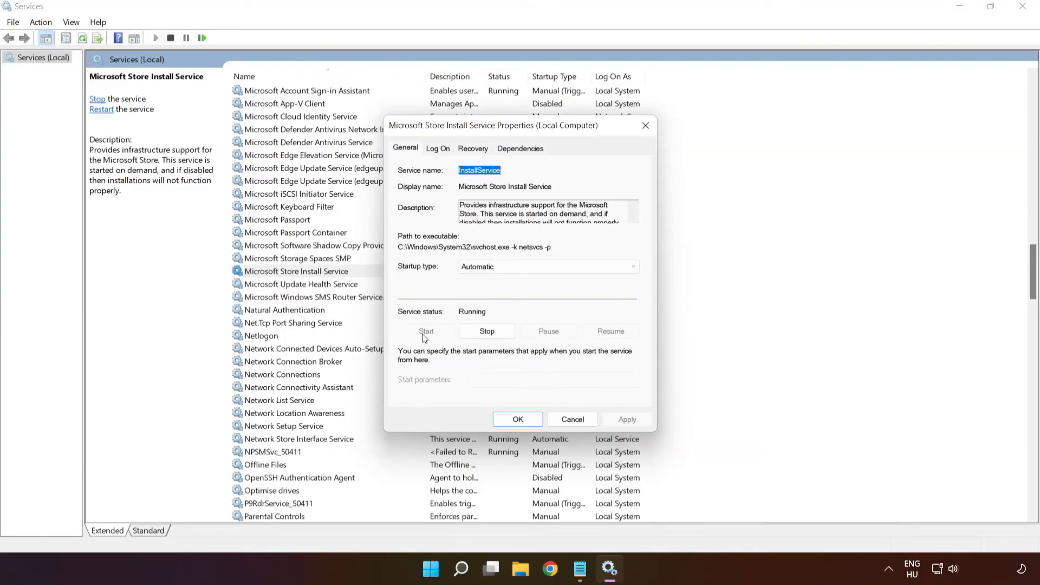
{"action": "left_click", "coordinate": [517, 421]}
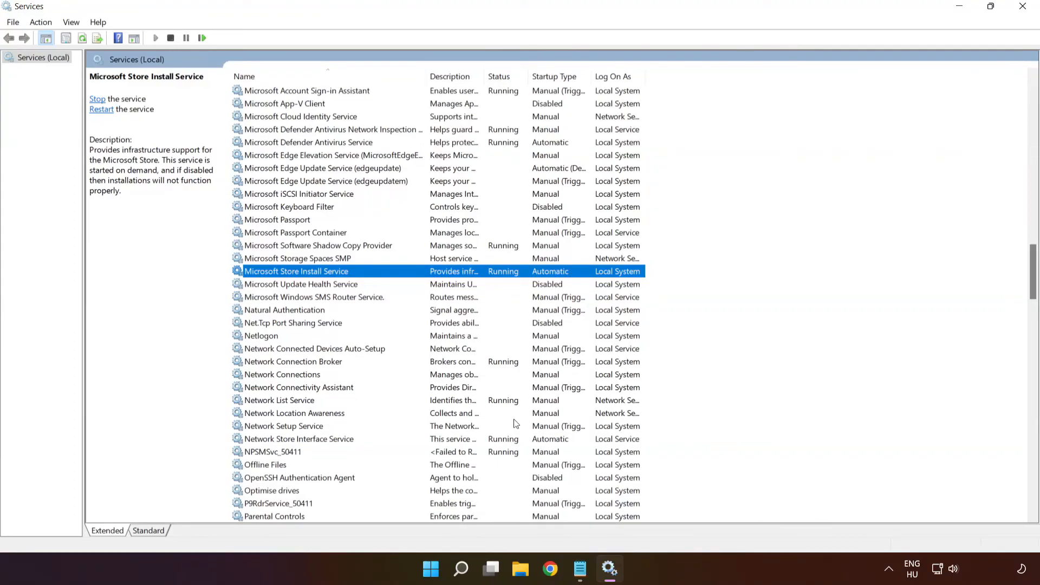
Set the startup type of the Background Intelligent Transfer Service to Automatic, apply it and close its properties
{"action": "key", "text": "Home"}
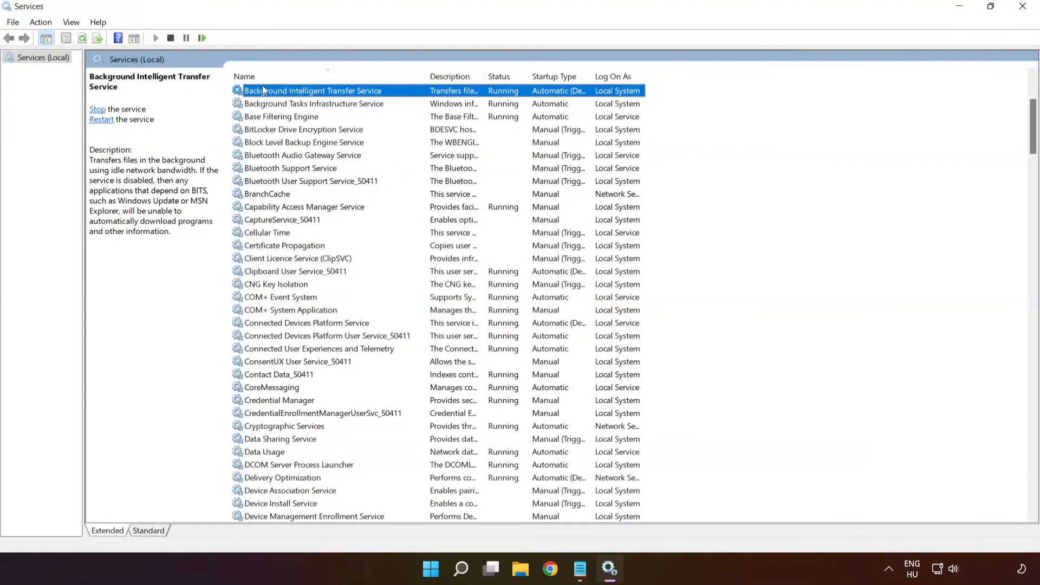
{"action": "scroll", "coordinate": [333, 104], "scroll_direction": "up", "scroll_amount": 2}
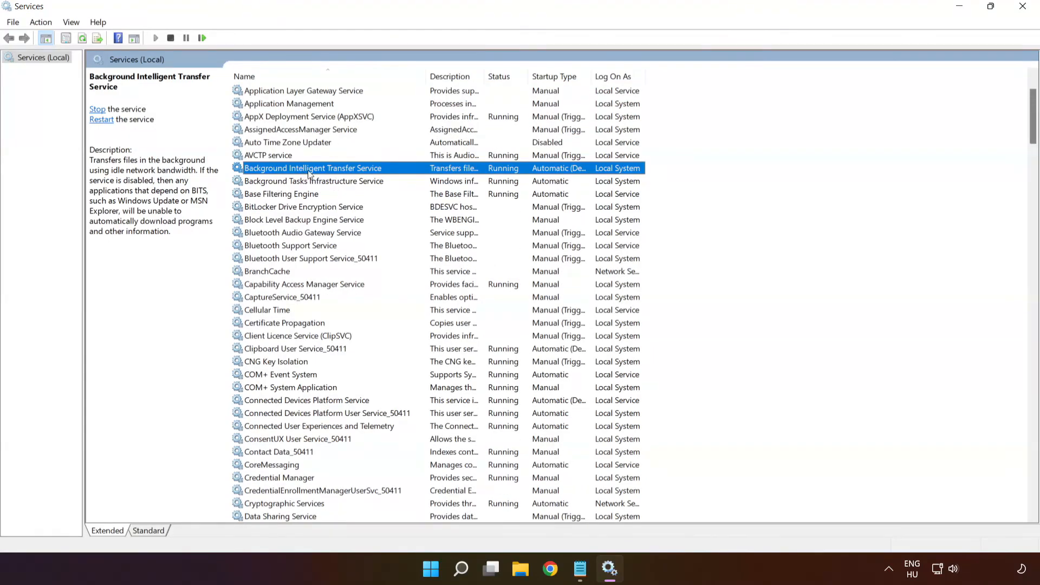
{"action": "right_click", "coordinate": [413, 171]}
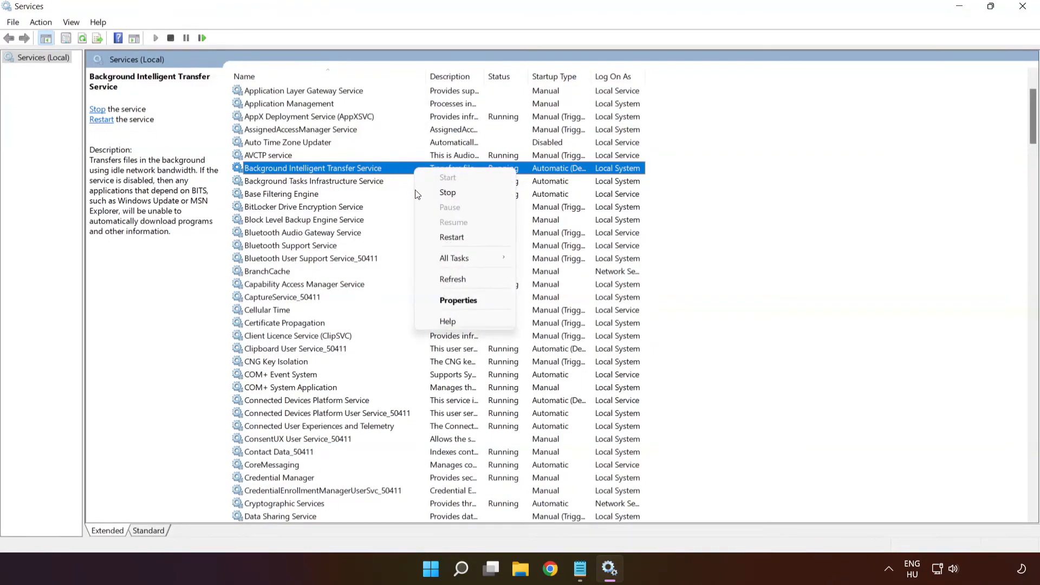
{"action": "left_click", "coordinate": [474, 301]}
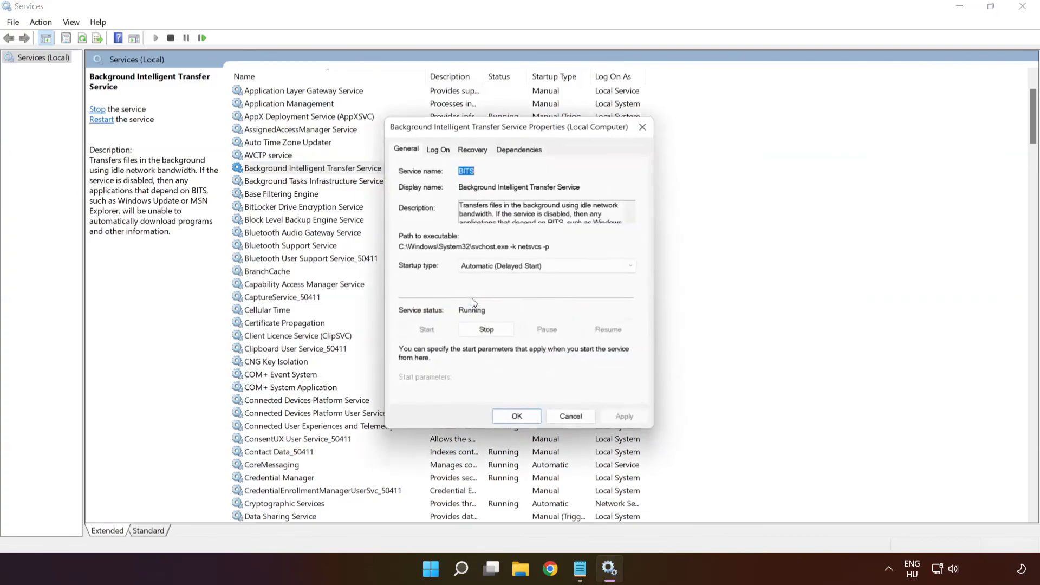
{"action": "left_click", "coordinate": [520, 267]}
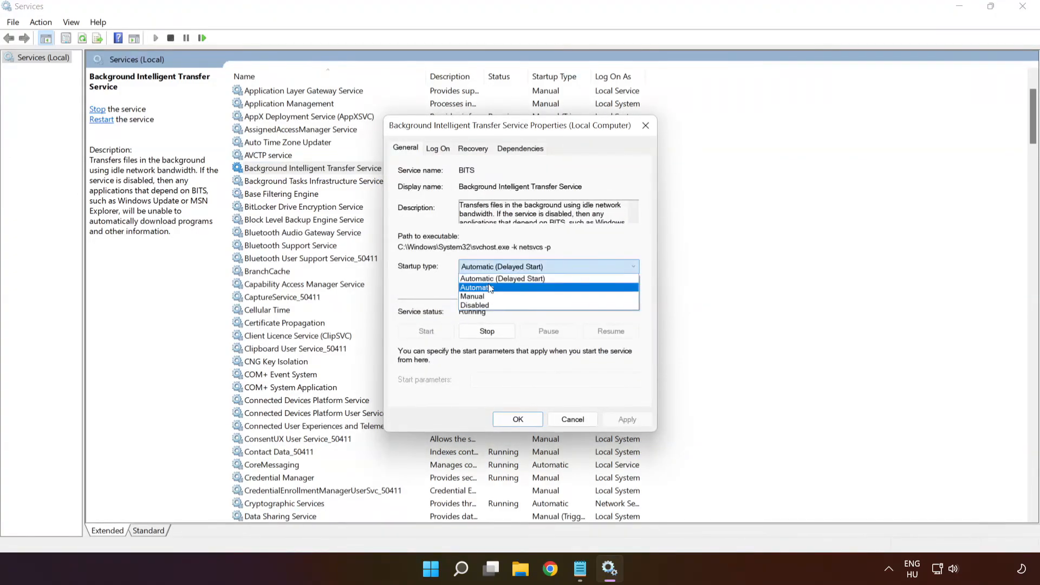
{"action": "left_click", "coordinate": [533, 275]}
{"action": "left_click", "coordinate": [634, 419]}
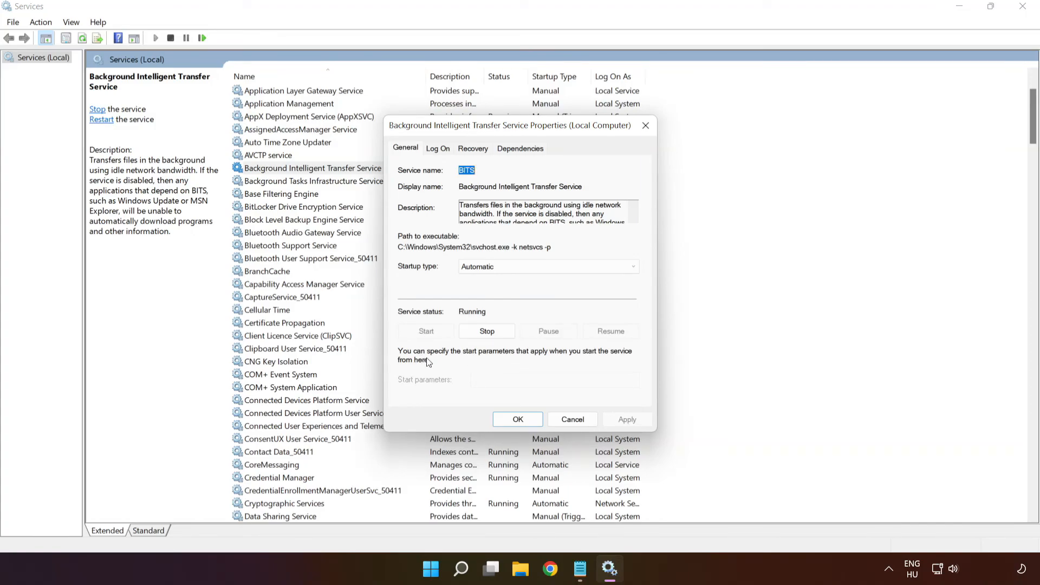
{"action": "left_click", "coordinate": [518, 419]}
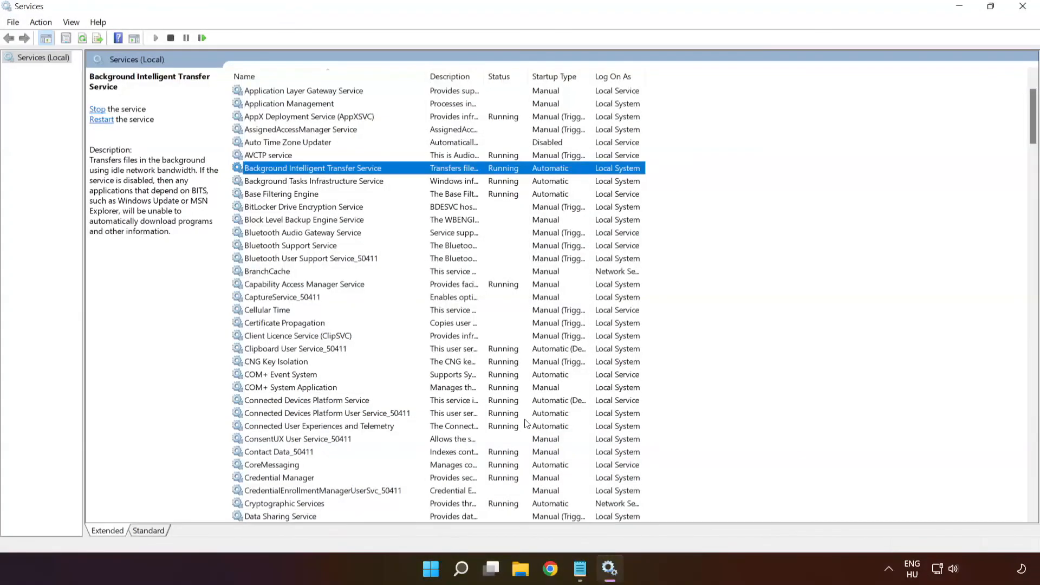
Close the Services window and restart the computer
{"action": "left_click", "coordinate": [1022, 6]}
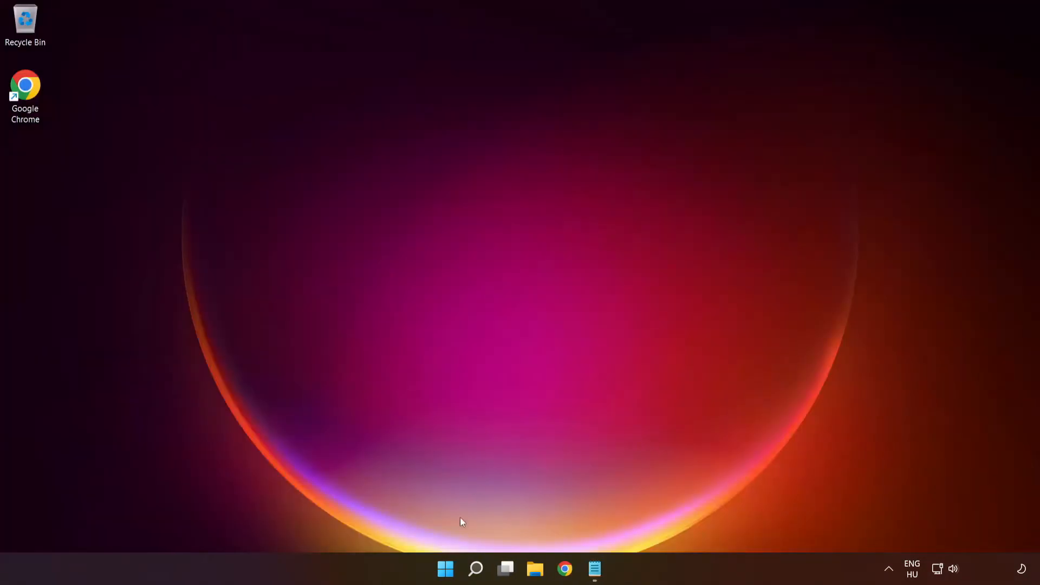
{"action": "left_click", "coordinate": [445, 569]}
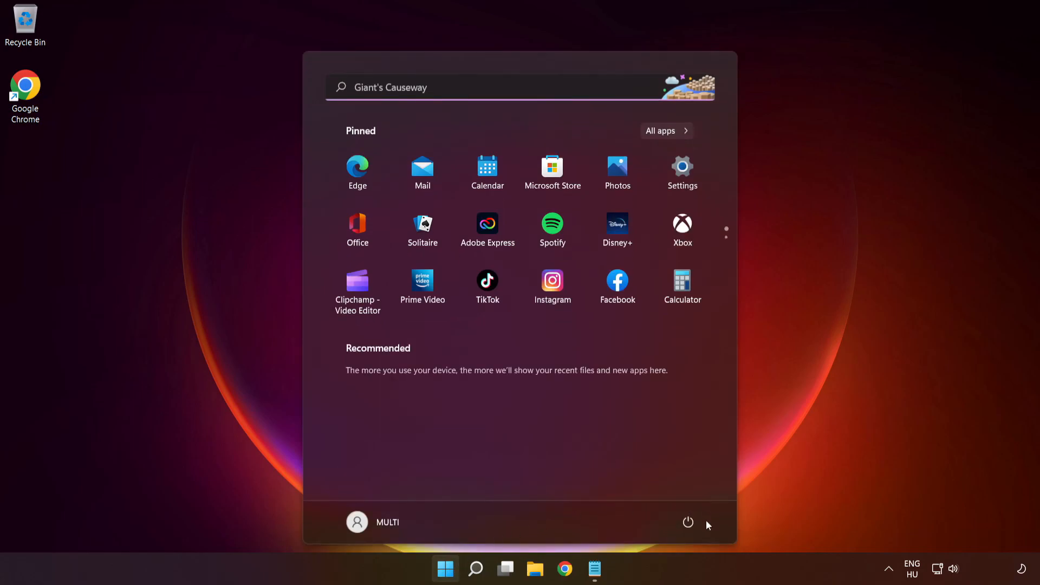
{"action": "left_click", "coordinate": [689, 522]}
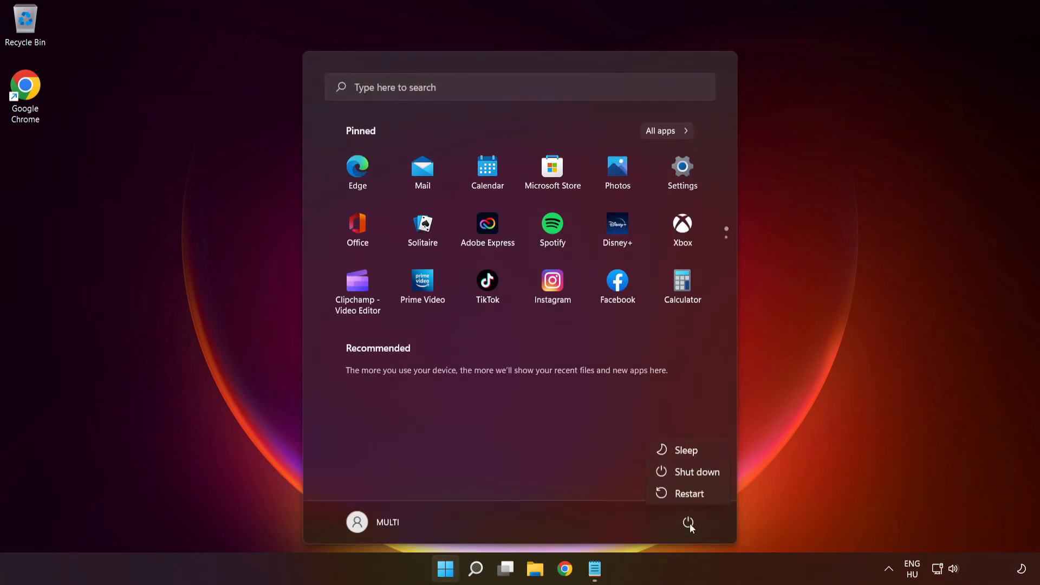
{"action": "left_click", "coordinate": [689, 493]}
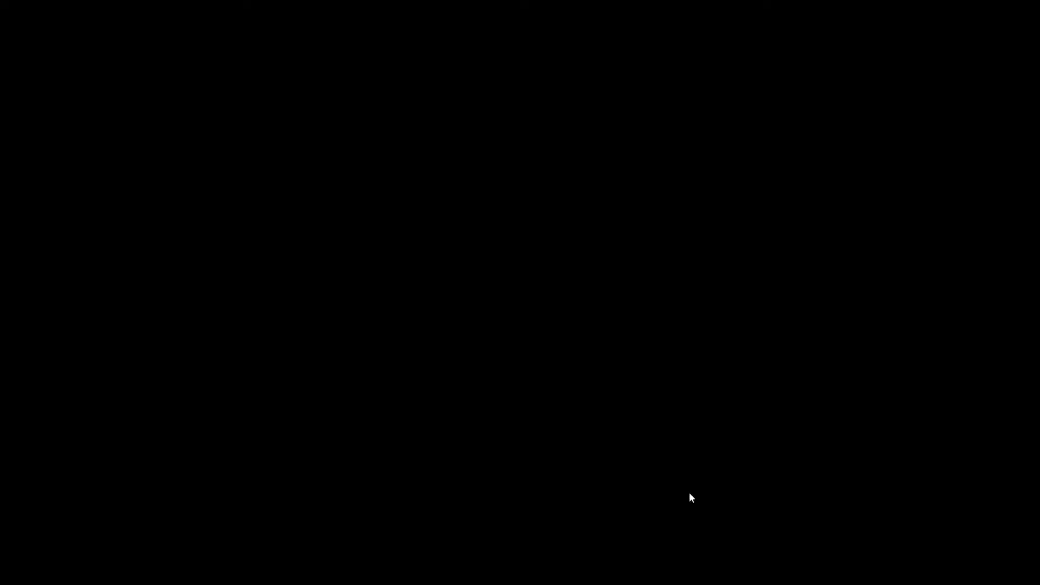